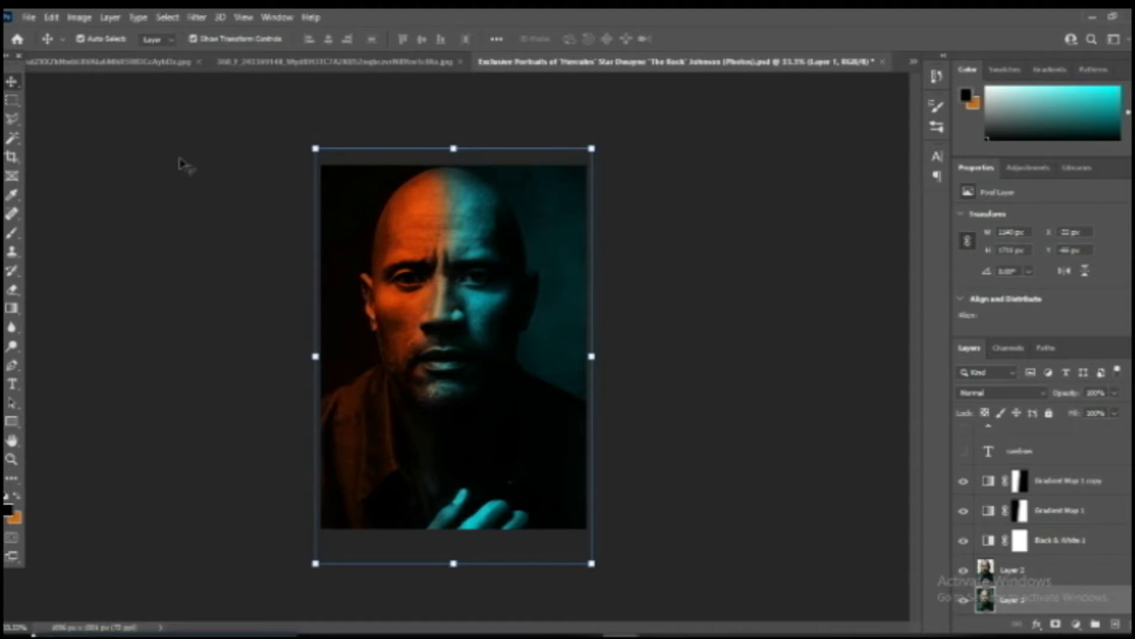
Bring the fire-and-ice-2 image into the portrait document and place its layer just below the portrait cutout layer.
{"action": "left_click", "coordinate": [180, 160]}
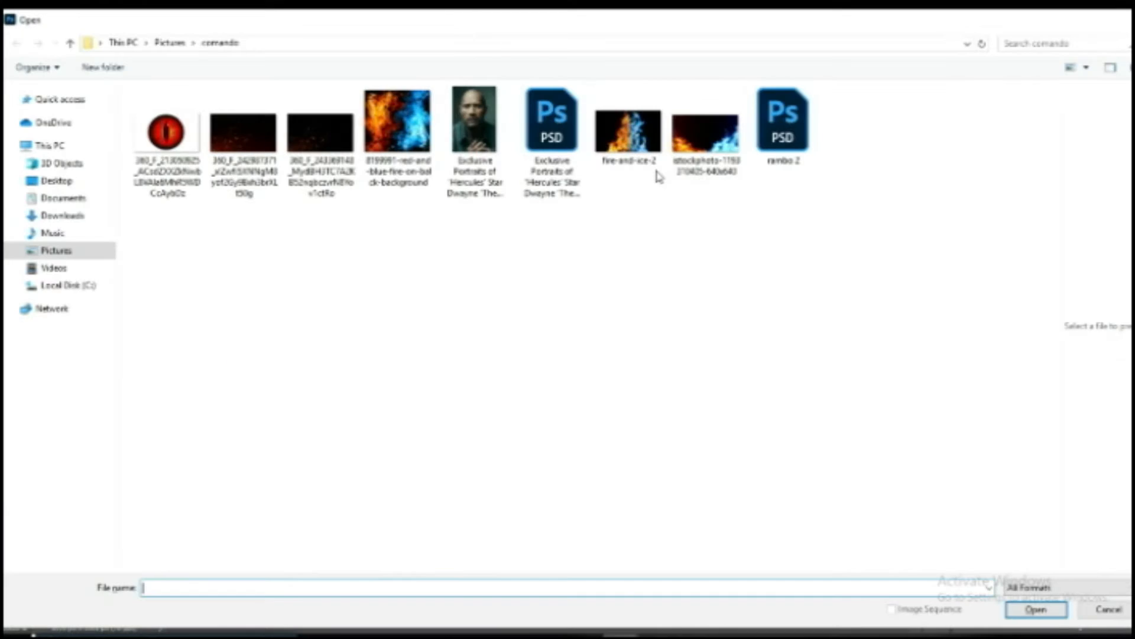
{"action": "double_click", "coordinate": [658, 176]}
{"action": "key", "text": "Return"}
{"action": "left_click_drag", "start_coordinate": [421, 257], "coordinate": [510, 268]}
{"action": "left_click_drag", "start_coordinate": [1033, 454], "coordinate": [1005, 585]}
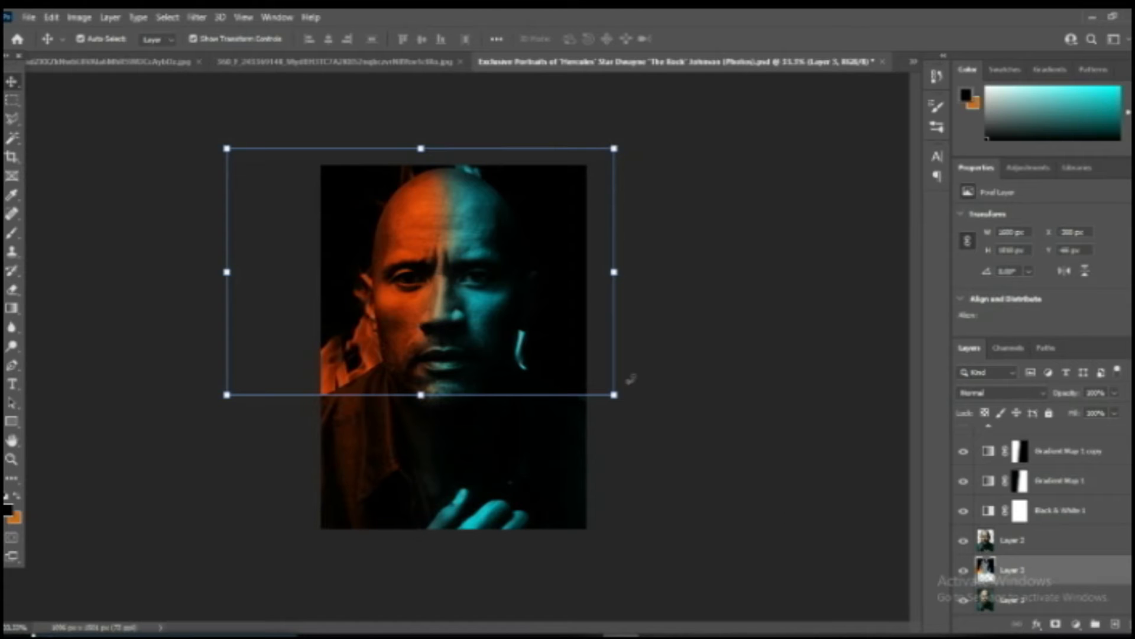
Enlarge the orange and blue flame layer to cover the background and centre it behind the man's head.
{"action": "left_click_drag", "start_coordinate": [615, 394], "coordinate": [686, 441]}
{"action": "left_click_drag", "start_coordinate": [548, 236], "coordinate": [538, 219]}
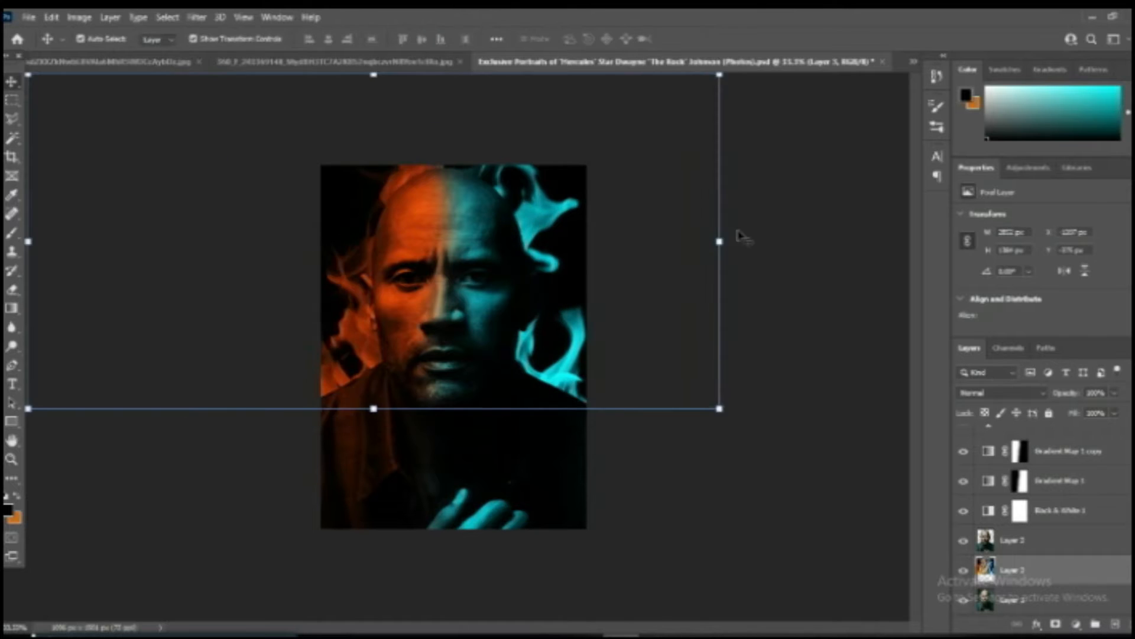
{"action": "left_click", "coordinate": [777, 229]}
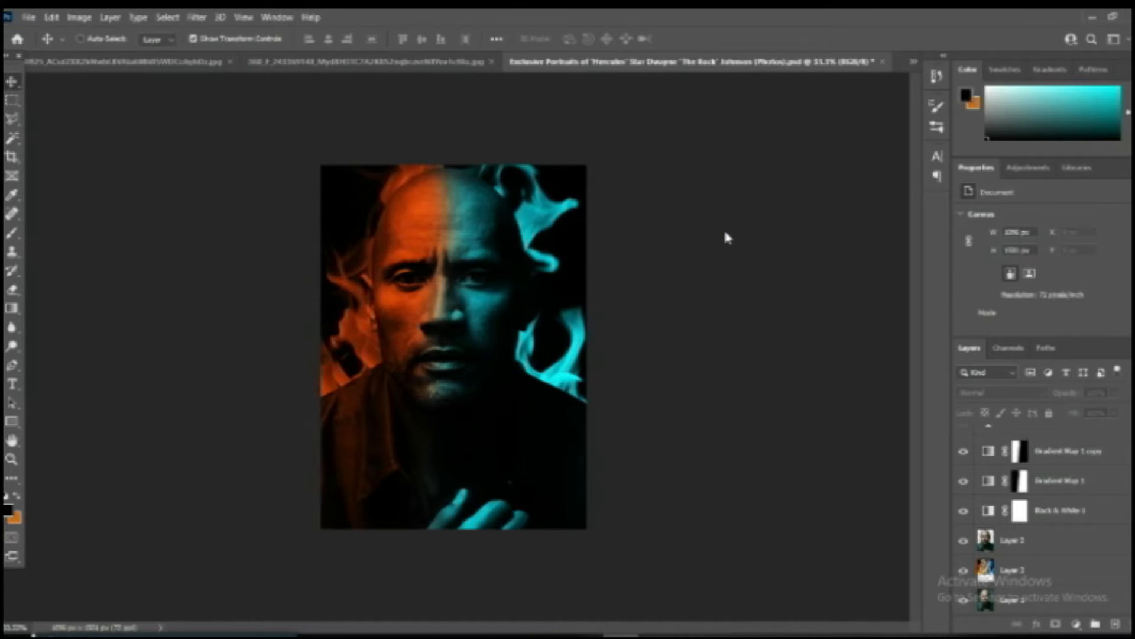
Open the istockphoto fire image and load its RGB channel as a selection to isolate the bright flames.
{"action": "key", "text": "ctrl+o"}
{"action": "double_click", "coordinate": [729, 157]}
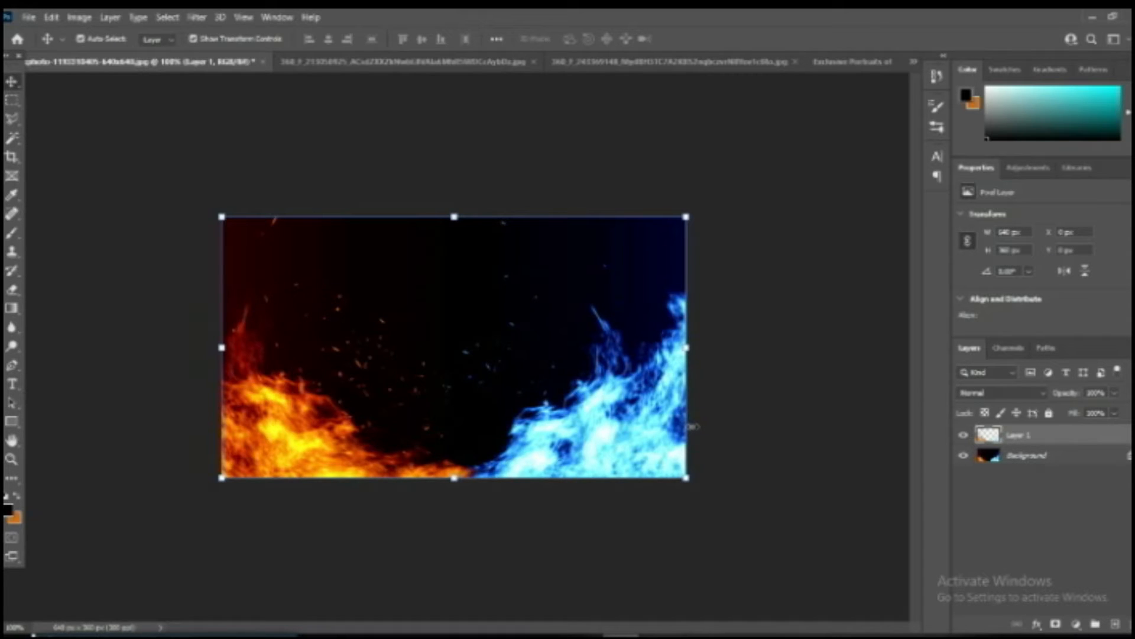
{"action": "left_click", "coordinate": [1008, 349]}
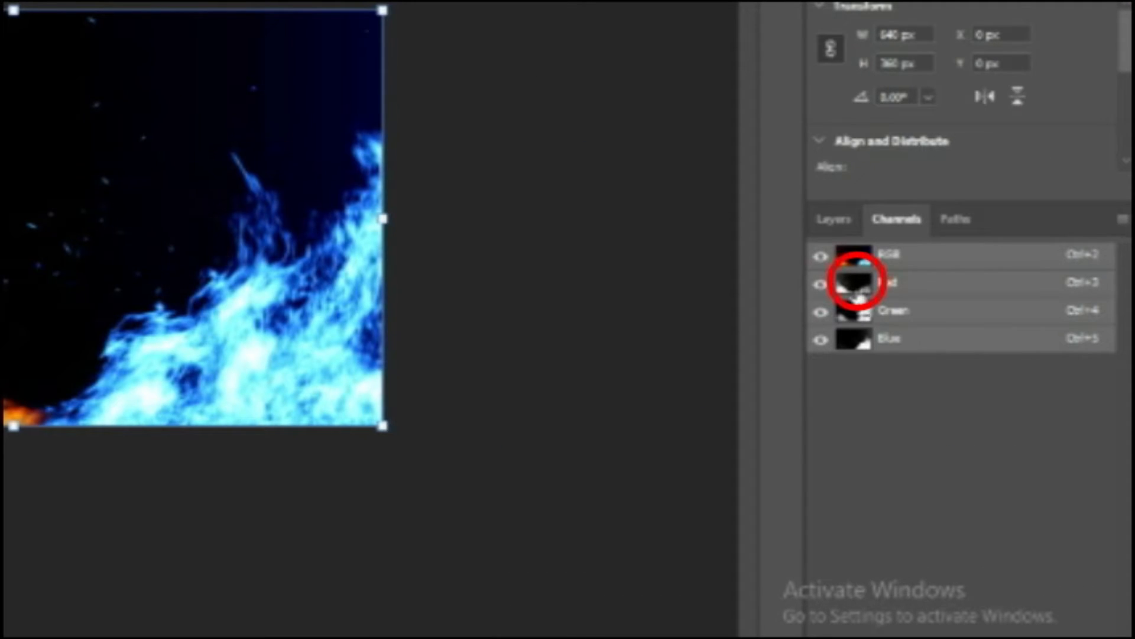
{"action": "left_click", "coordinate": [857, 293], "text": "ctrl"}
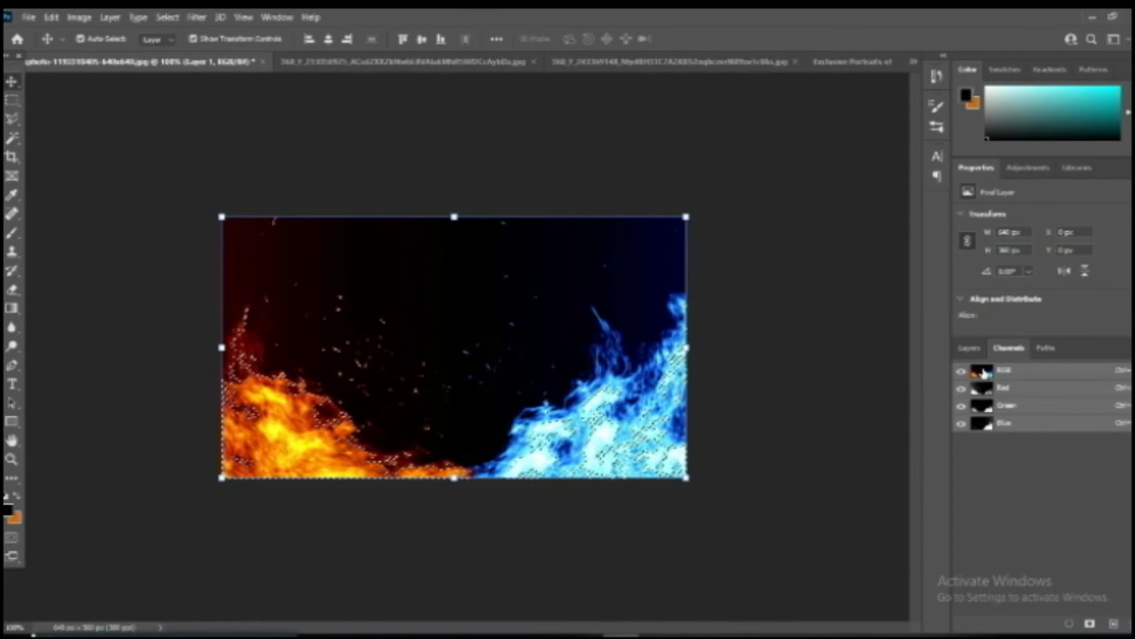
Move the selected flames into the portrait document and enlarge them to span the man's lower chest.
{"action": "left_click", "coordinate": [970, 348]}
{"action": "left_click_drag", "start_coordinate": [603, 402], "coordinate": [549, 366]}
{"action": "left_click_drag", "start_coordinate": [408, 384], "coordinate": [483, 482]}
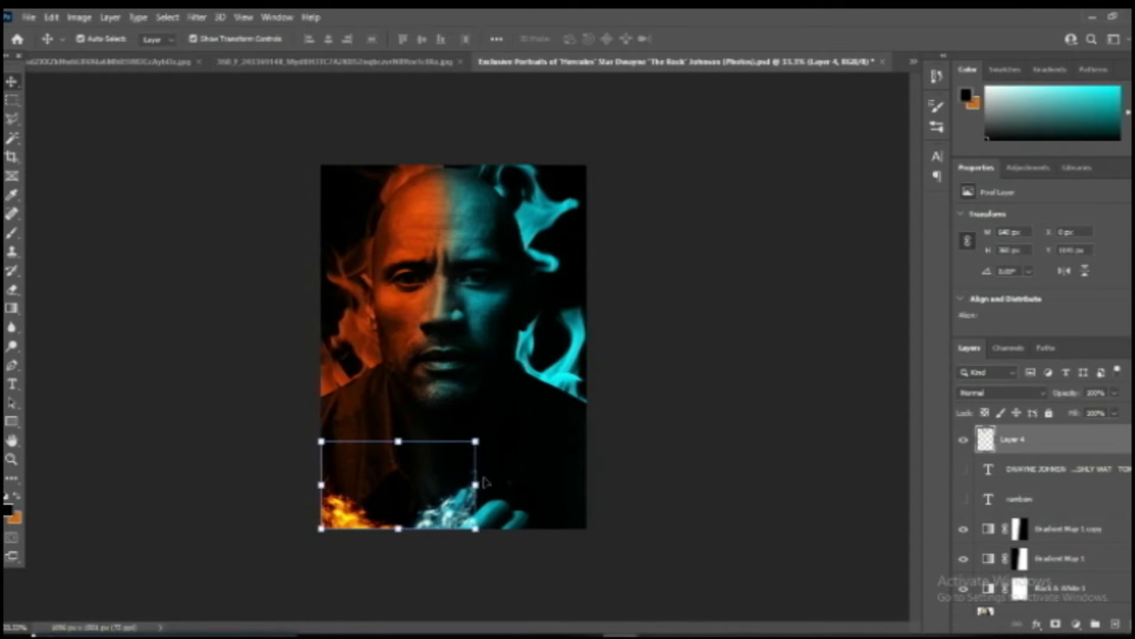
{"action": "left_click_drag", "start_coordinate": [477, 441], "coordinate": [633, 352]}
{"action": "left_click_drag", "start_coordinate": [550, 508], "coordinate": [538, 507]}
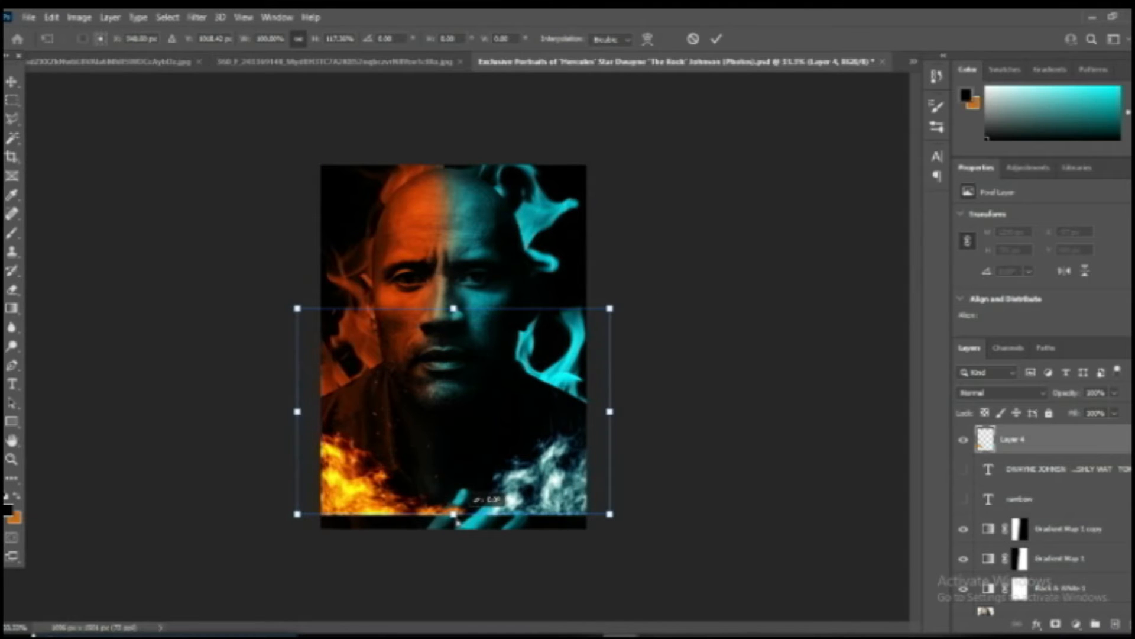
{"action": "left_click_drag", "start_coordinate": [456, 521], "coordinate": [457, 512]}
{"action": "key", "text": "Return"}
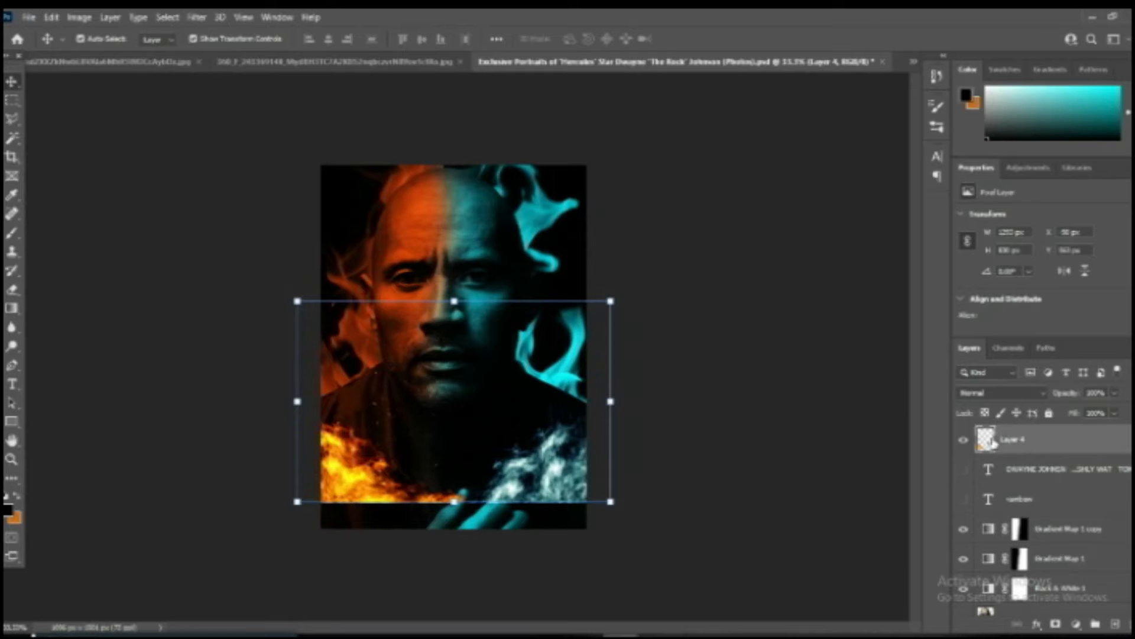
Duplicate the lower flame layer, shift the copy down to the canvas's bottom edge and stretch it taller.
{"action": "key", "text": "ctrl+j"}
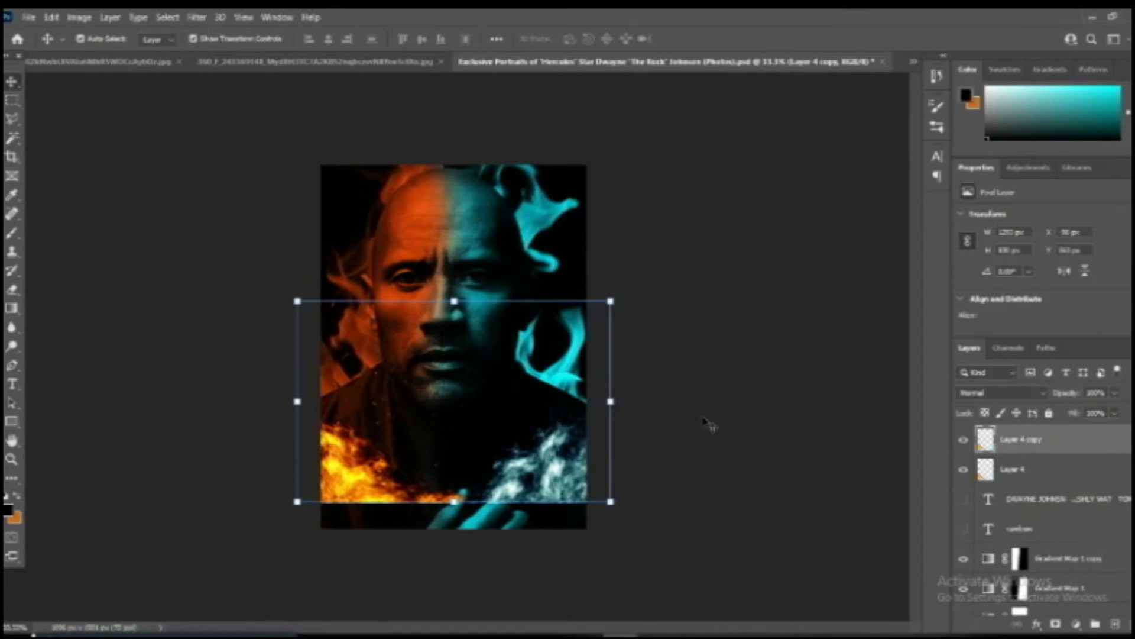
{"action": "left_click_drag", "start_coordinate": [555, 476], "coordinate": [555, 496]}
{"action": "left_click_drag", "start_coordinate": [451, 319], "coordinate": [454, 228]}
{"action": "key", "text": "Return"}
Erase the hard lower edge of the original flame layer, Layer 4, with an enlarged soft eraser to blend both flame layers.
{"action": "left_click", "coordinate": [1019, 472]}
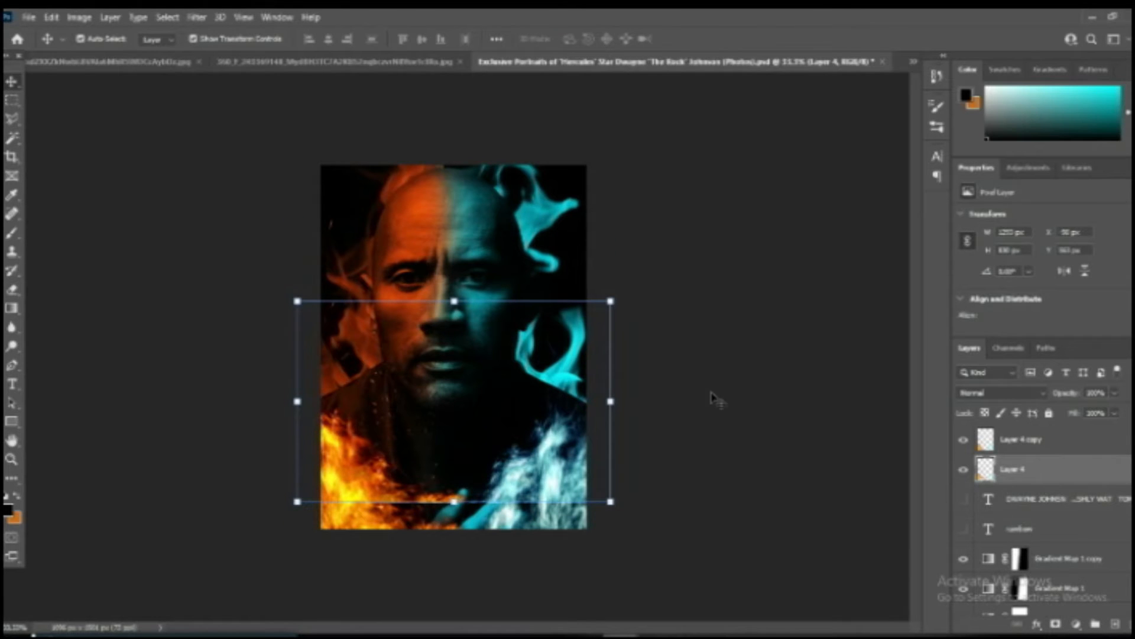
{"action": "key", "text": "e"}
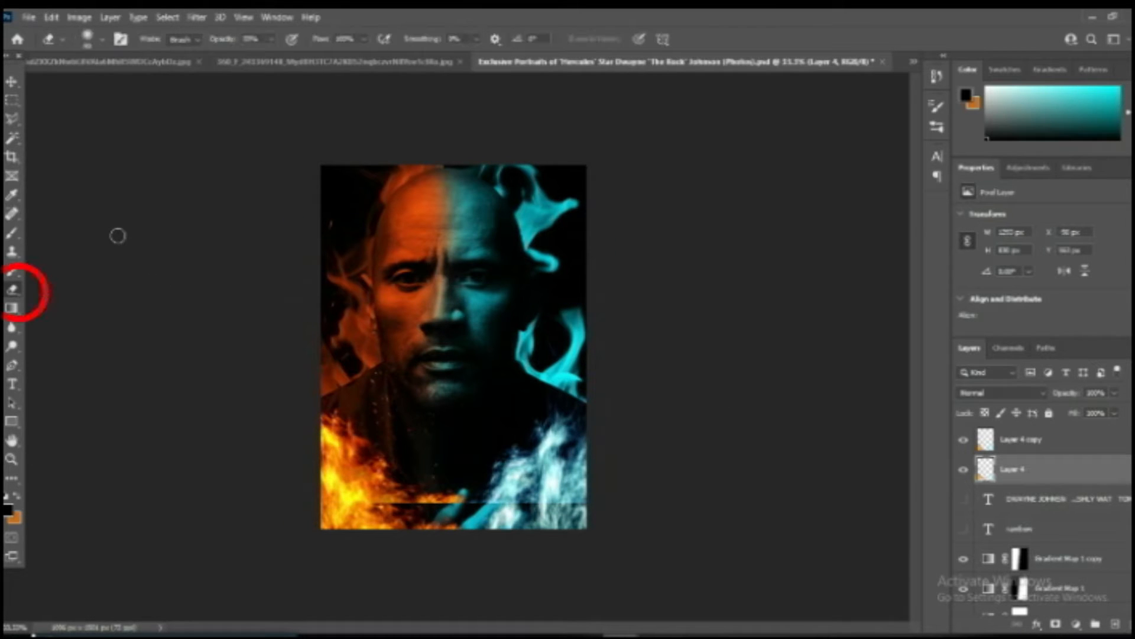
{"action": "key", "text": "bracketright"}
{"action": "key", "text": "bracketright"}
{"action": "key", "text": "bracketright"}
{"action": "key", "text": "bracketright"}
{"action": "key", "text": "bracketright"}
{"action": "key", "text": "bracketright"}
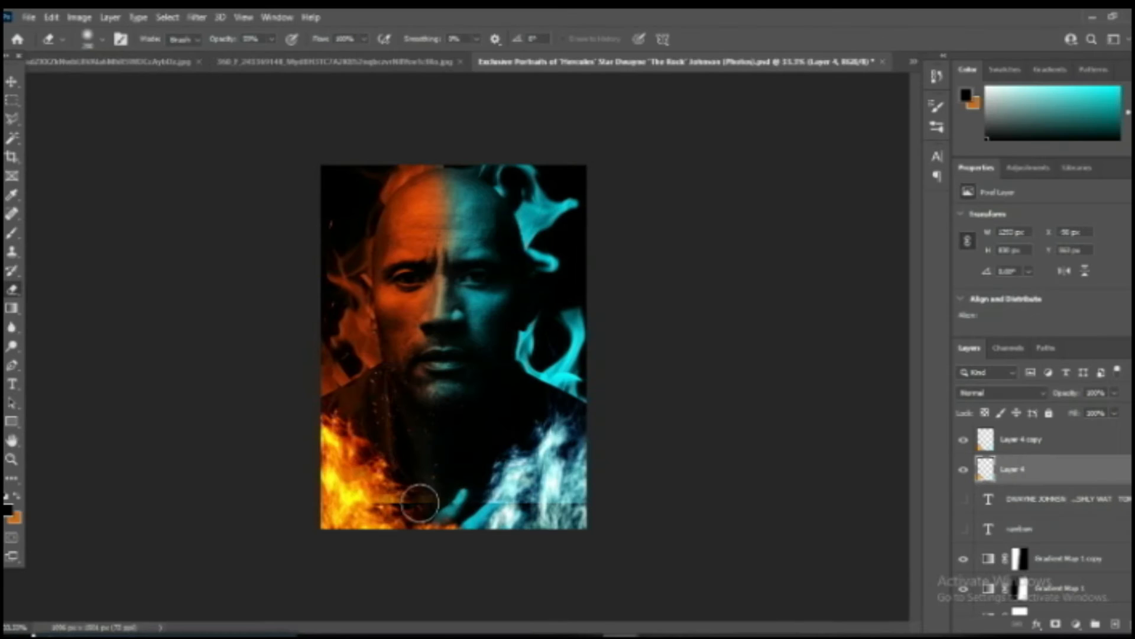
{"action": "mouse_move", "coordinate": [418, 501]}
{"action": "left_mouse_down"}
{"action": "mouse_move", "coordinate": [379, 512]}
{"action": "mouse_move", "coordinate": [410, 481]}
{"action": "mouse_move", "coordinate": [456, 514]}
{"action": "mouse_move", "coordinate": [482, 477]}
{"action": "mouse_move", "coordinate": [482, 495]}
{"action": "mouse_move", "coordinate": [517, 492]}
{"action": "mouse_move", "coordinate": [608, 517]}
{"action": "mouse_move", "coordinate": [552, 495]}
{"action": "mouse_move", "coordinate": [533, 514]}
{"action": "mouse_move", "coordinate": [499, 486]}
{"action": "left_mouse_up"}
{"action": "left_click_drag", "start_coordinate": [333, 497], "coordinate": [481, 482]}
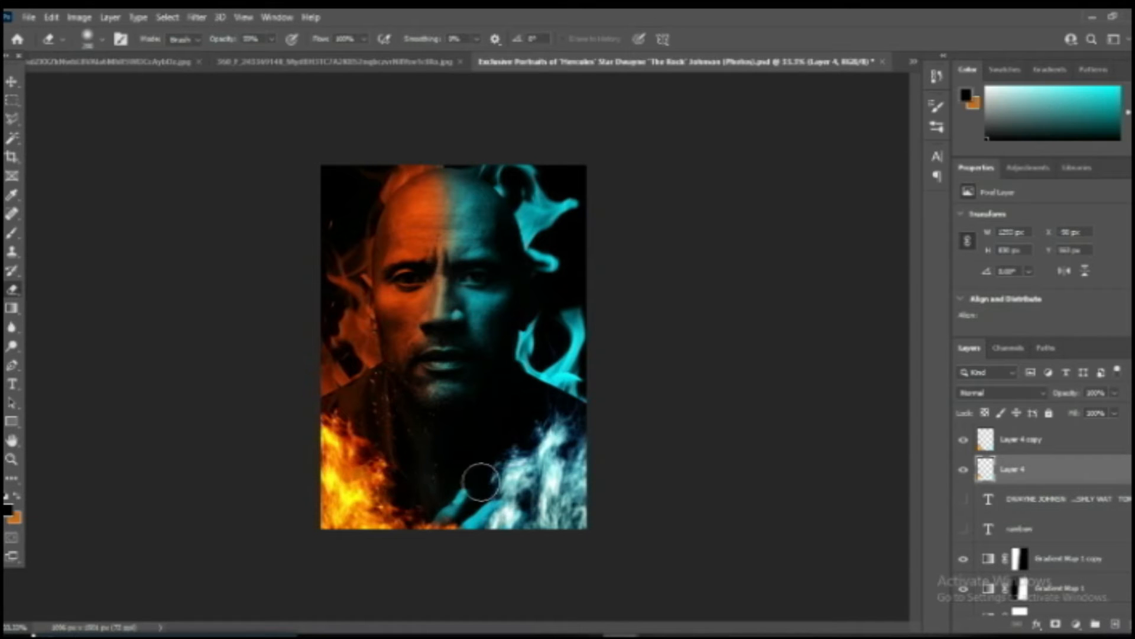
{"action": "left_click", "coordinate": [11, 81]}
{"action": "left_click", "coordinate": [152, 255]}
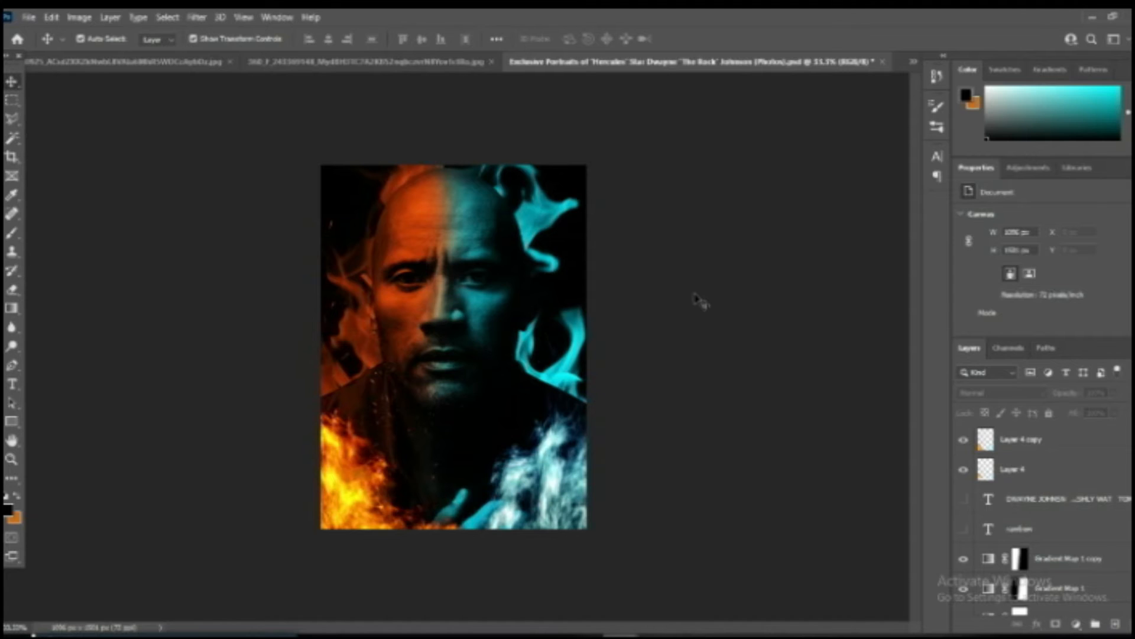
Open the red slit-pupil eye image and copy the iris into the portrait over the orange-side eye.
{"action": "key", "text": "ctrl+o"}
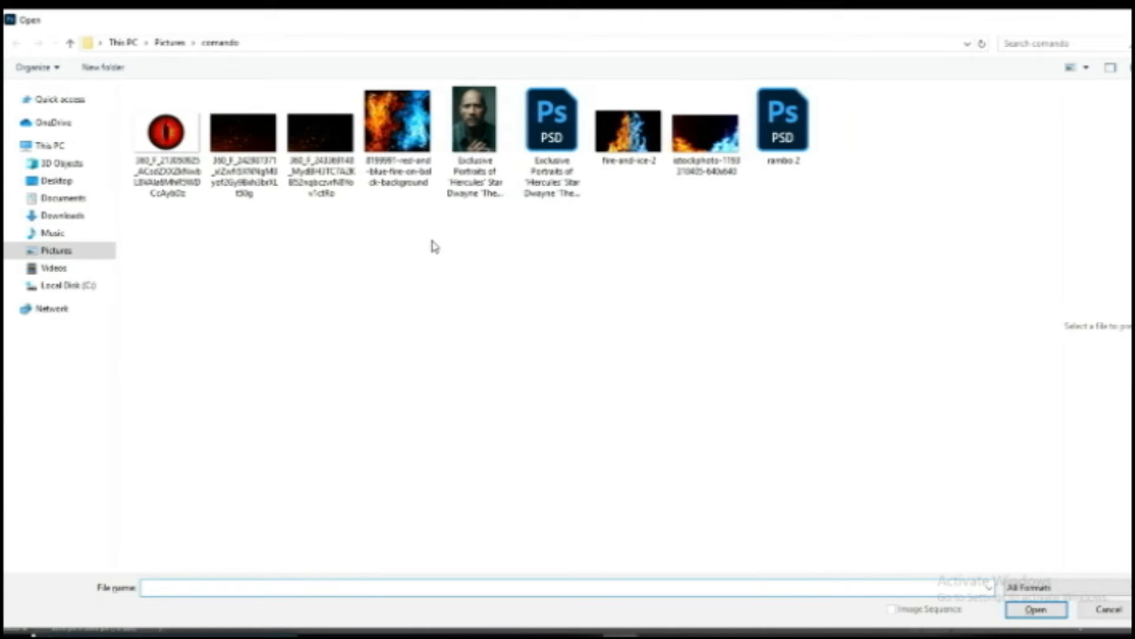
{"action": "double_click", "coordinate": [175, 127]}
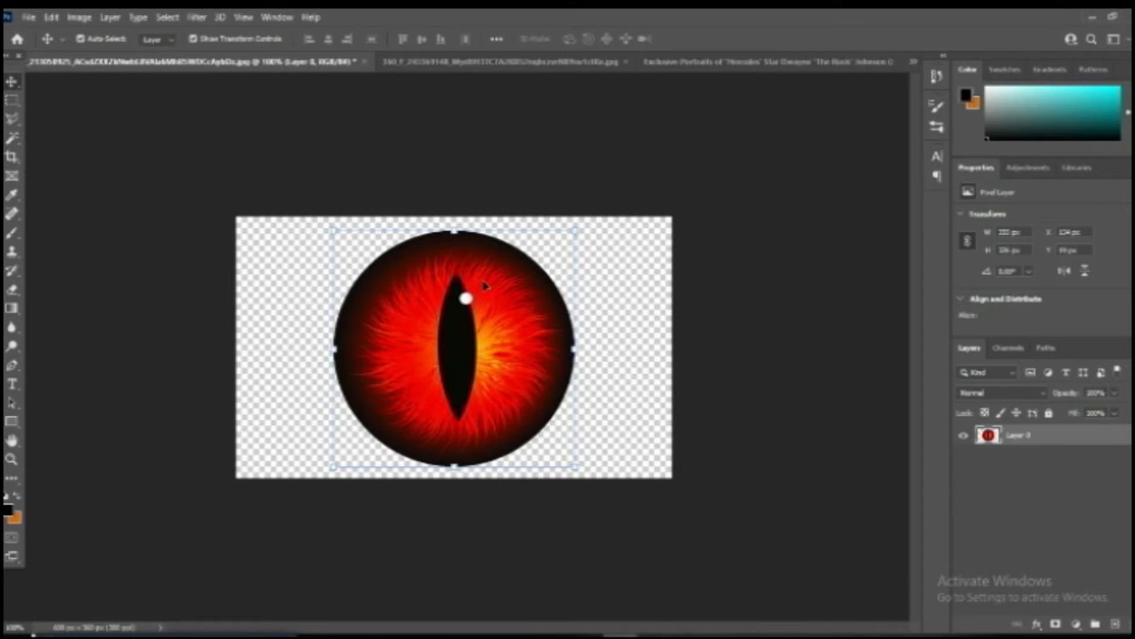
{"action": "left_click_drag", "start_coordinate": [11, 140], "coordinate": [83, 167]}
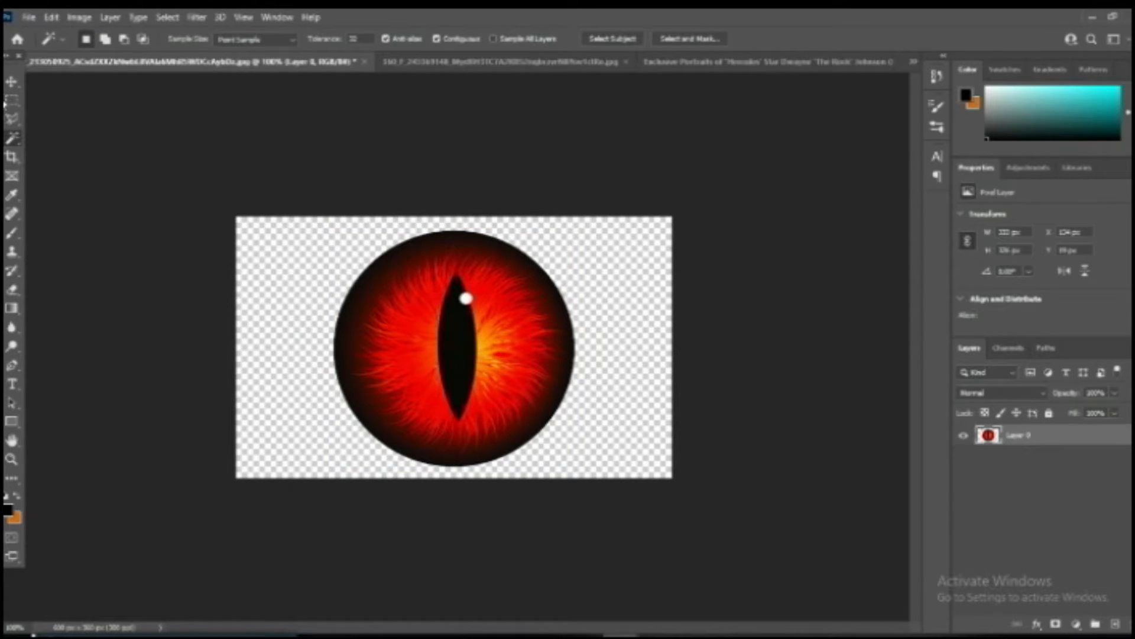
{"action": "left_click", "coordinate": [12, 82]}
{"action": "left_click_drag", "start_coordinate": [320, 59], "coordinate": [398, 335]}
{"action": "left_click_drag", "start_coordinate": [315, 432], "coordinate": [414, 275]}
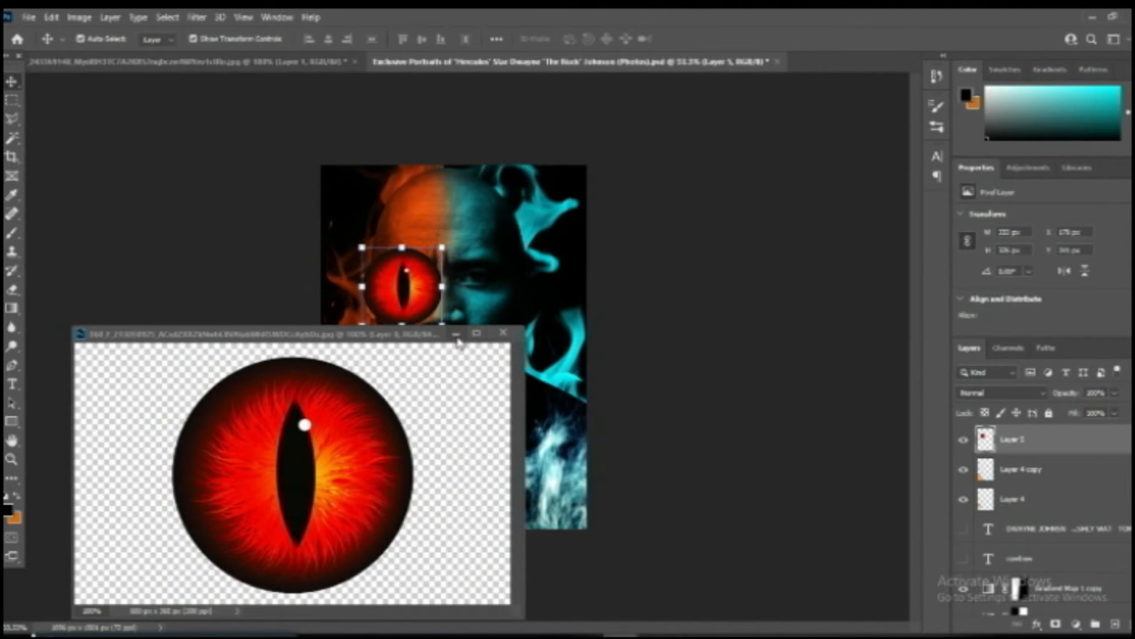
{"action": "left_click", "coordinate": [456, 335]}
Scale the red iris down and fit it over the man's orange-side iris.
{"action": "left_click_drag", "start_coordinate": [443, 327], "coordinate": [391, 276]}
{"action": "key", "text": "ctrl+plus"}
{"action": "key", "text": "ctrl+plus"}
{"action": "key", "text": "ctrl+plus"}
{"action": "left_click_drag", "start_coordinate": [204, 92], "coordinate": [298, 145]}
{"action": "key", "text": "ctrl+plus"}
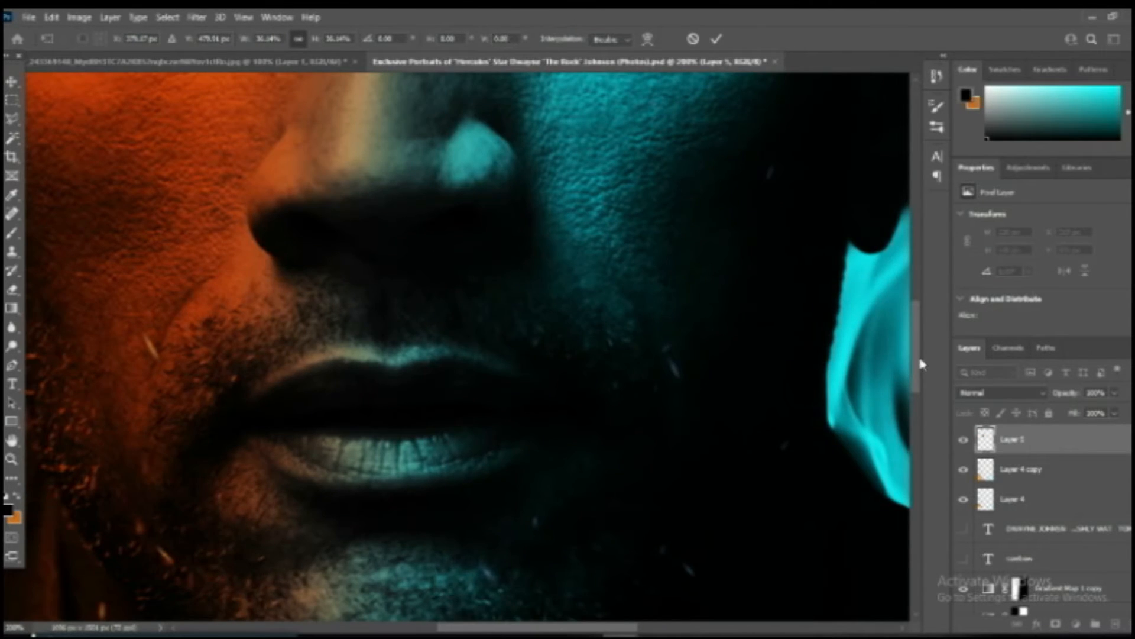
{"action": "scroll", "coordinate": [923, 364], "scroll_direction": "up", "scroll_amount": 5}
{"action": "left_click_drag", "start_coordinate": [299, 325], "coordinate": [186, 238]}
{"action": "key", "text": "ctrl+plus"}
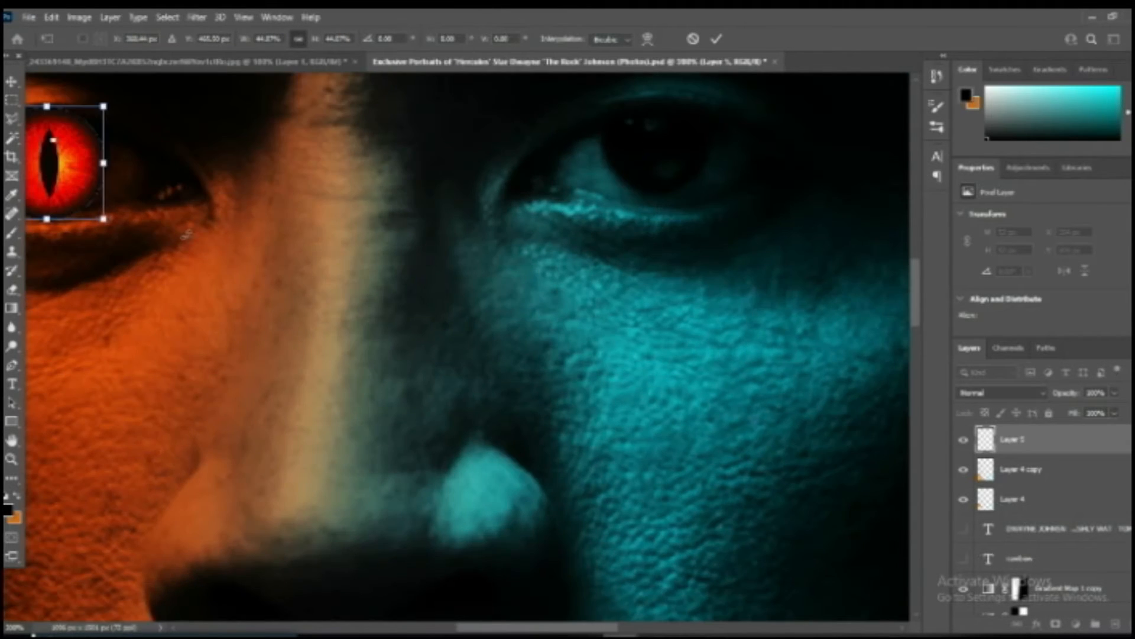
{"action": "left_click_drag", "start_coordinate": [473, 630], "coordinate": [421, 630]}
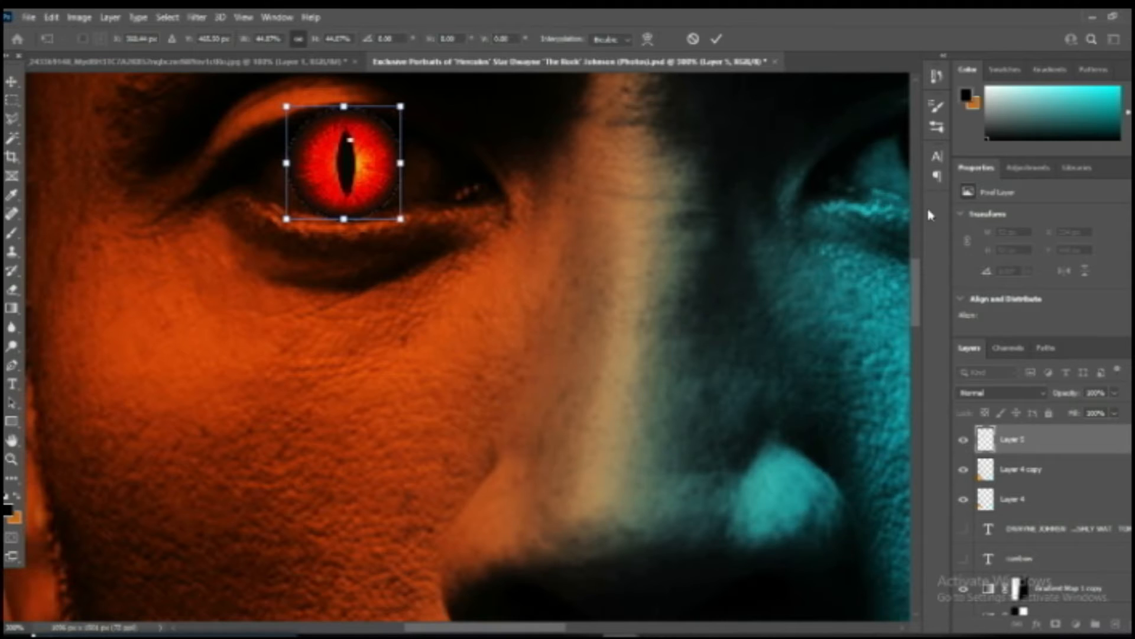
{"action": "left_click_drag", "start_coordinate": [916, 285], "coordinate": [917, 275]}
{"action": "key", "text": "Return"}
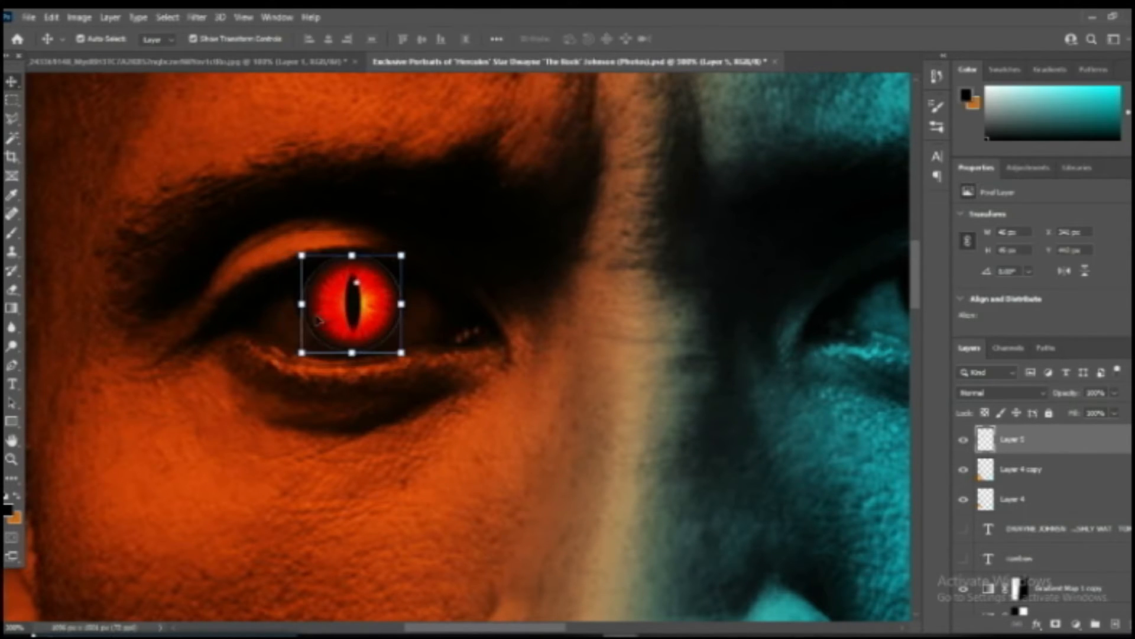
Stretch the red iris slightly wider toward the outer corner of the orange-side eye.
{"action": "mouse_move", "coordinate": [297, 305]}
{"action": "left_mouse_down"}
{"action": "mouse_move", "coordinate": [302, 313]}
{"action": "mouse_move", "coordinate": [294, 304]}
{"action": "left_mouse_up"}
{"action": "key", "text": "ctrl+t"}
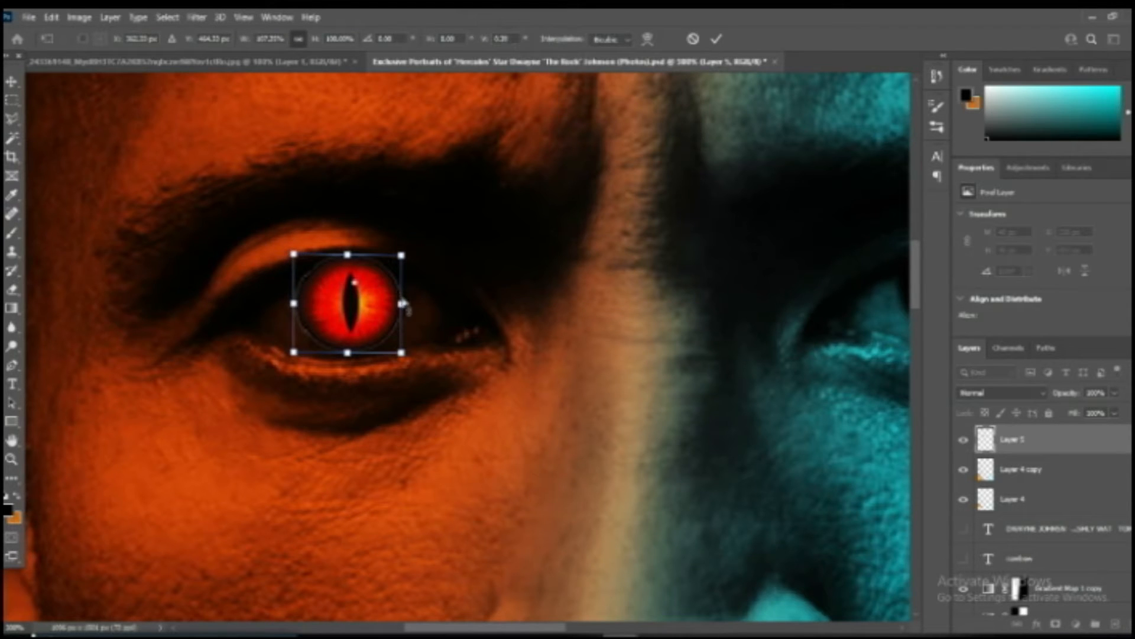
{"action": "key", "text": "Return"}
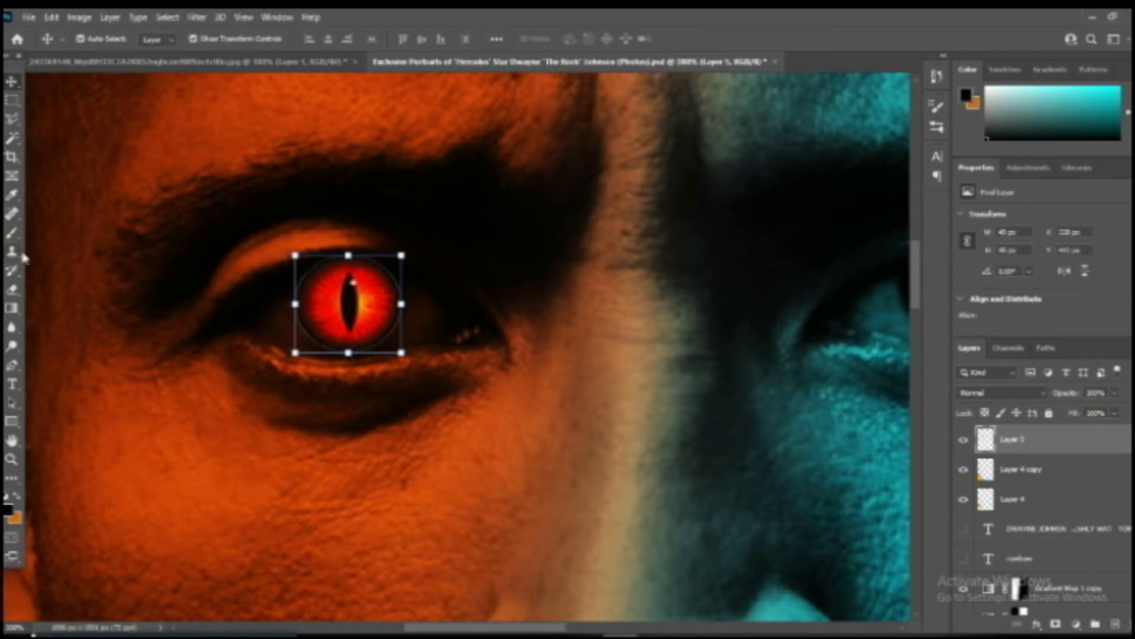
Erase the thin outline around the red iris with a small eraser at 100% opacity.
{"action": "key", "text": "e"}
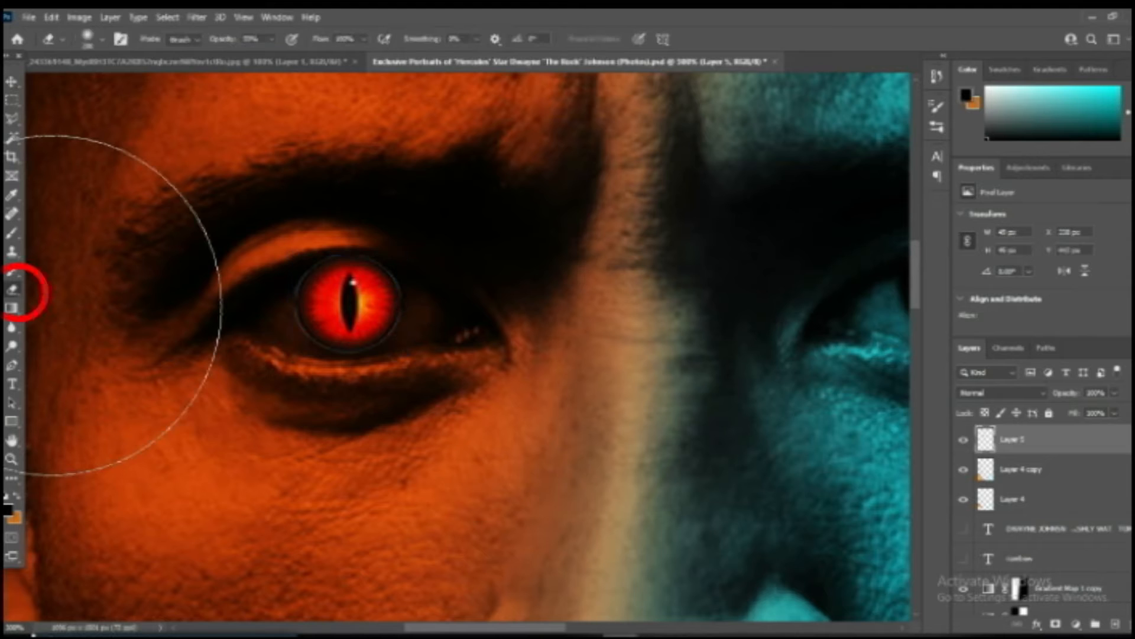
{"action": "key", "text": "bracketleft"}
{"action": "key", "text": "bracketleft"}
{"action": "key", "text": "bracketleft"}
{"action": "key", "text": "bracketleft"}
{"action": "key", "text": "bracketleft"}
{"action": "key", "text": "bracketleft"}
{"action": "key", "text": "bracketleft"}
{"action": "key", "text": "bracketleft"}
{"action": "key", "text": "bracketleft"}
{"action": "key", "text": "bracketleft"}
{"action": "key", "text": "bracketleft"}
{"action": "key", "text": "bracketleft"}
{"action": "key", "text": "bracketleft"}
{"action": "key", "text": "bracketleft"}
{"action": "key", "text": "ctrl+plus"}
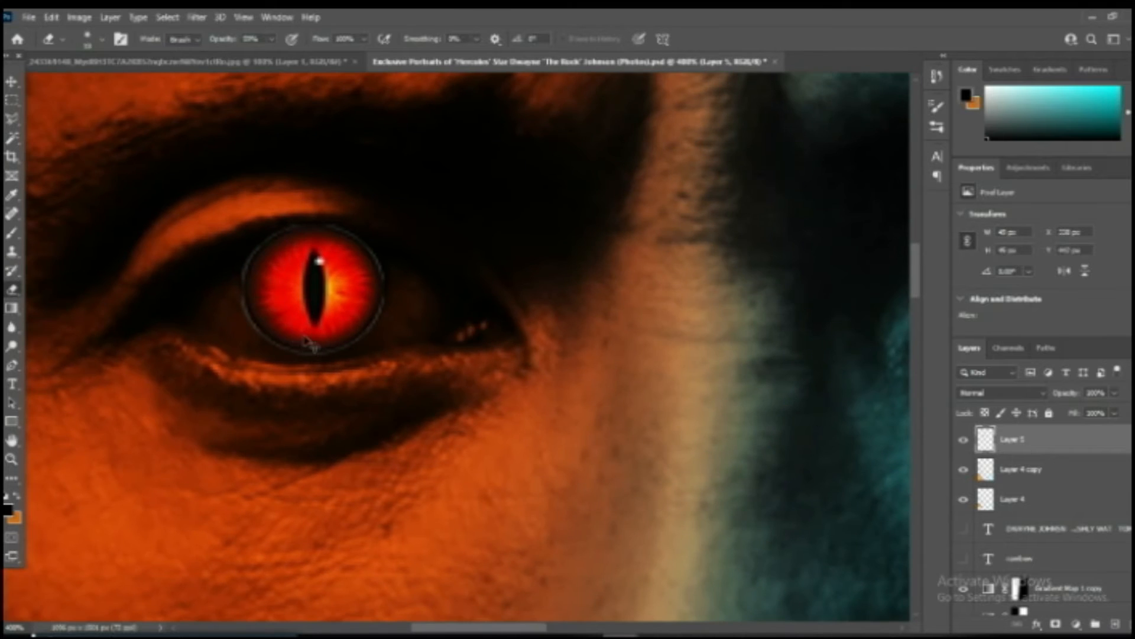
{"action": "key", "text": "ctrl+plus"}
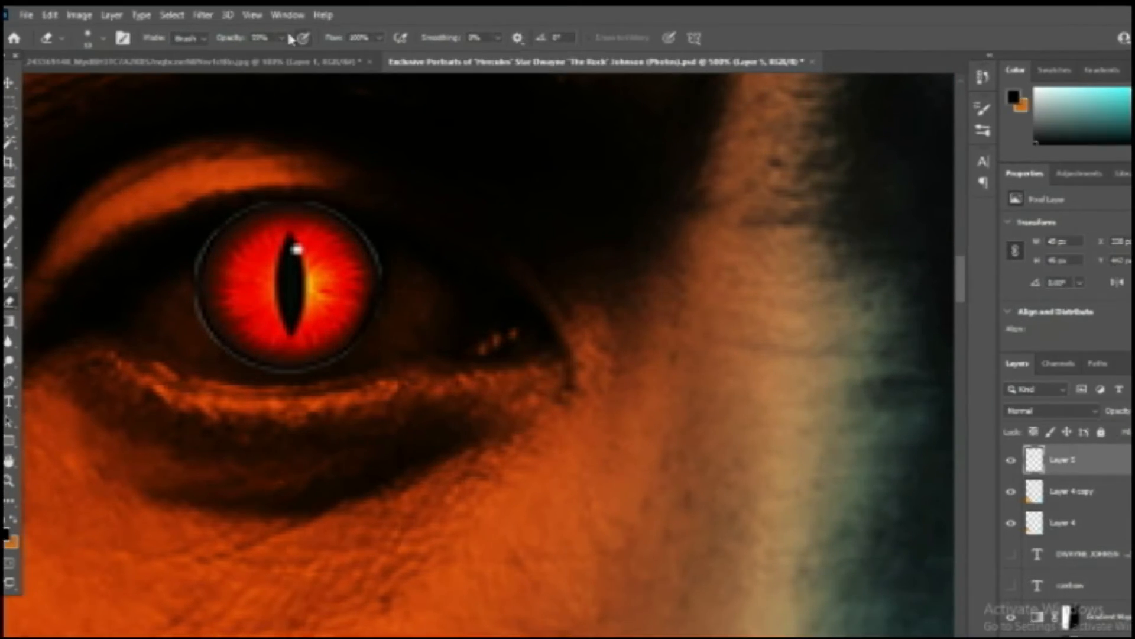
{"action": "left_click", "coordinate": [271, 39]}
{"action": "left_click_drag", "start_coordinate": [415, 52], "coordinate": [428, 53]}
{"action": "left_click_drag", "start_coordinate": [539, 444], "coordinate": [542, 376]}
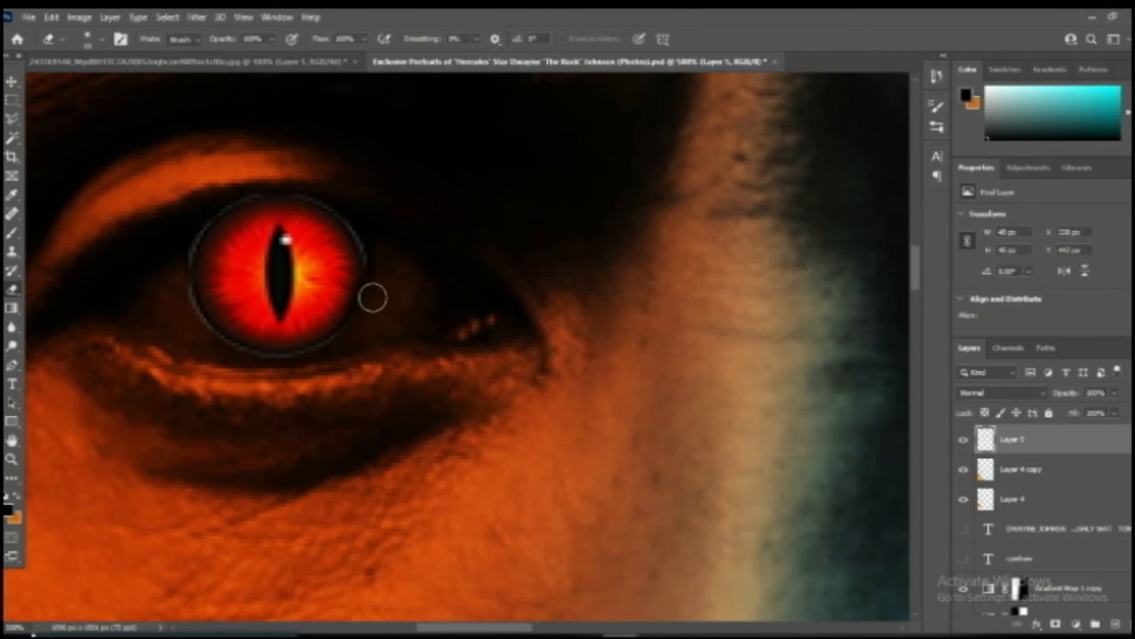
{"action": "mouse_move", "coordinate": [371, 260]}
{"action": "left_mouse_down"}
{"action": "mouse_move", "coordinate": [314, 198]}
{"action": "mouse_move", "coordinate": [249, 195]}
{"action": "mouse_move", "coordinate": [211, 217]}
{"action": "mouse_move", "coordinate": [192, 255]}
{"action": "mouse_move", "coordinate": [193, 312]}
{"action": "mouse_move", "coordinate": [229, 347]}
{"action": "mouse_move", "coordinate": [288, 364]}
{"action": "mouse_move", "coordinate": [353, 334]}
{"action": "left_mouse_up"}
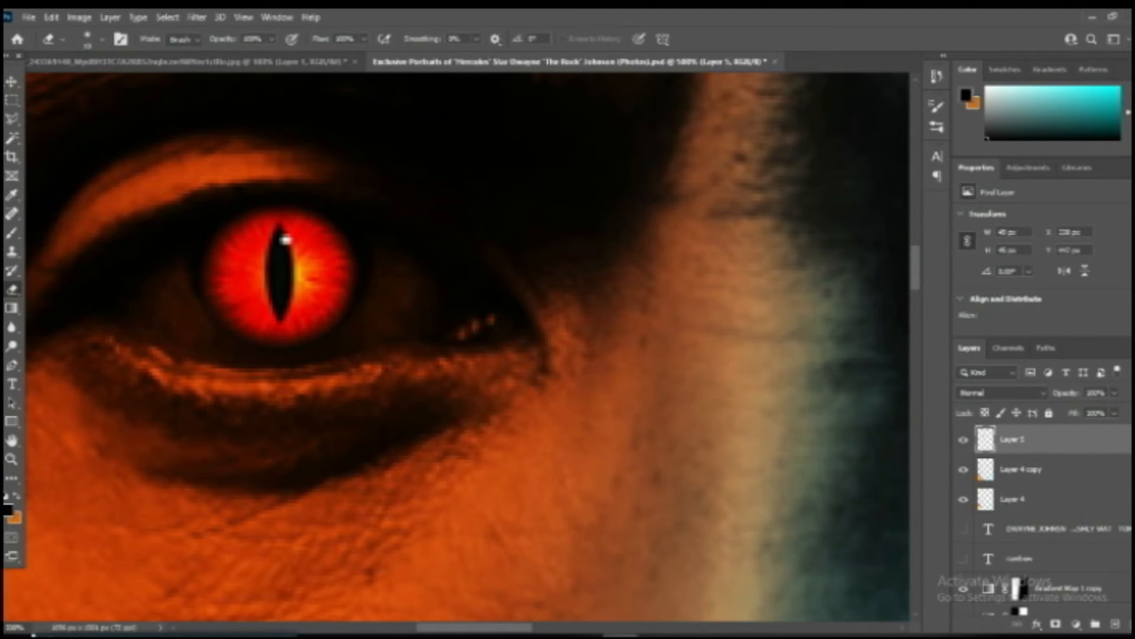
{"action": "left_click", "coordinate": [13, 84]}
Duplicate the red iris layer and position the copy over the man's teal-side eye.
{"action": "key", "text": "ctrl+minus"}
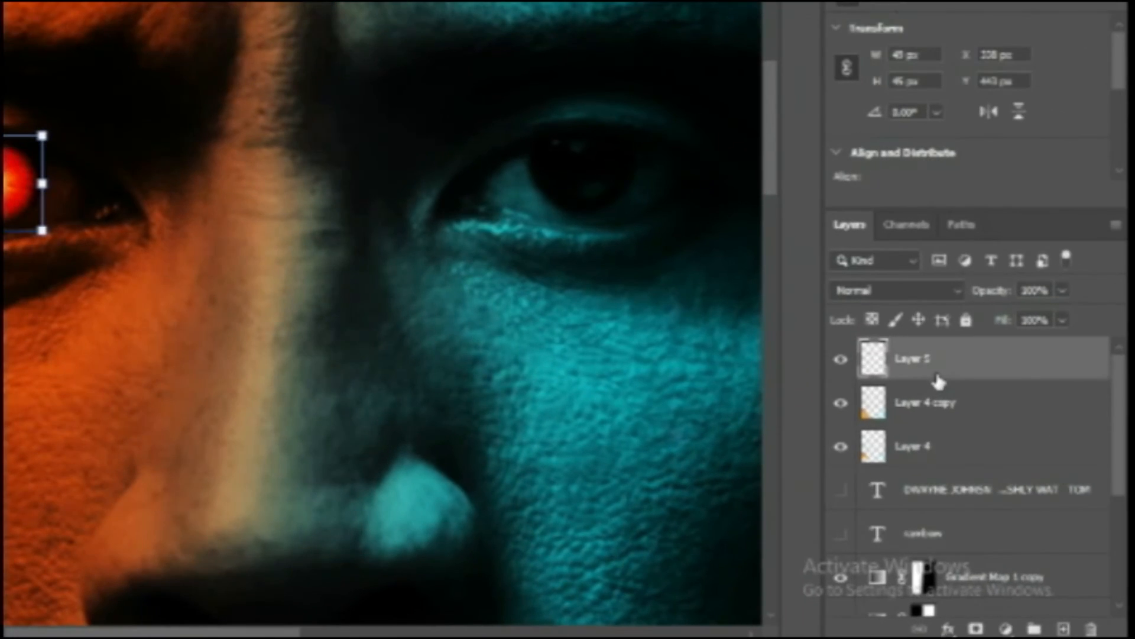
{"action": "left_click_drag", "start_coordinate": [1027, 454], "coordinate": [1069, 631]}
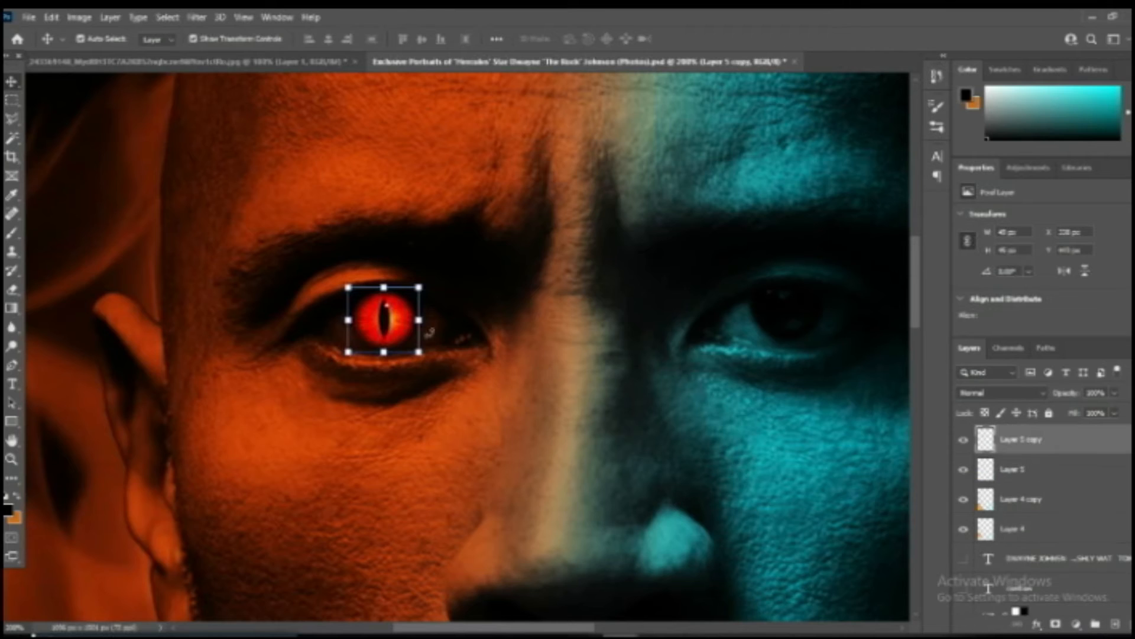
{"action": "left_click_drag", "start_coordinate": [393, 322], "coordinate": [802, 319]}
{"action": "key", "text": "Up"}
{"action": "key", "text": "Up"}
{"action": "key", "text": "Up"}
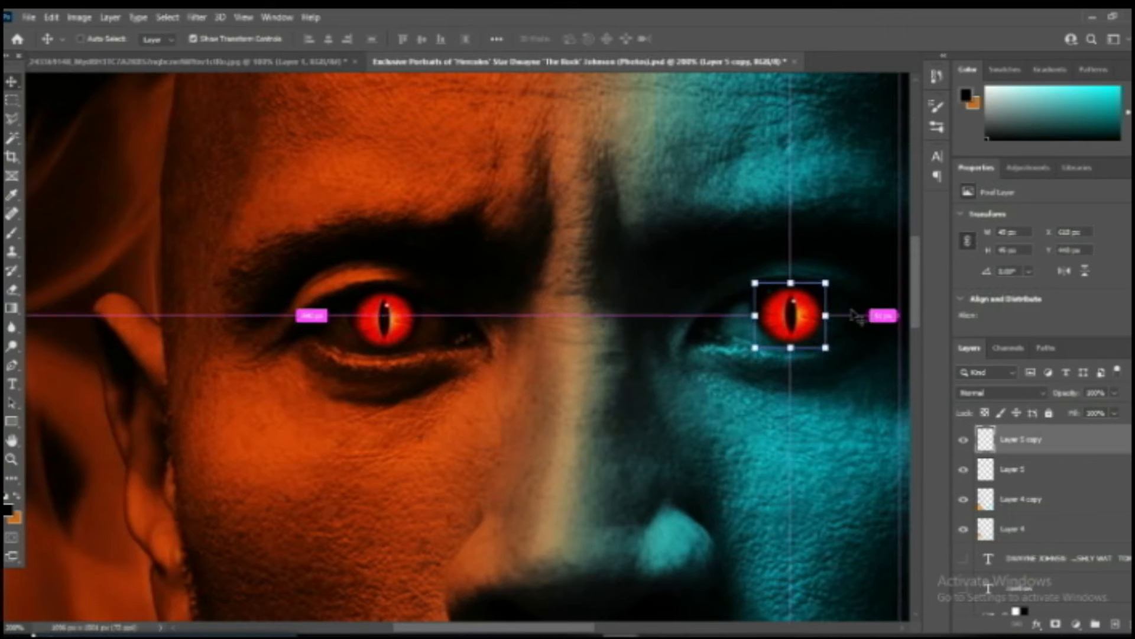
Warp the duplicated red iris by its upper corners to fit the shape of the teal-side eye.
{"action": "left_click_drag", "start_coordinate": [518, 627], "coordinate": [613, 627]}
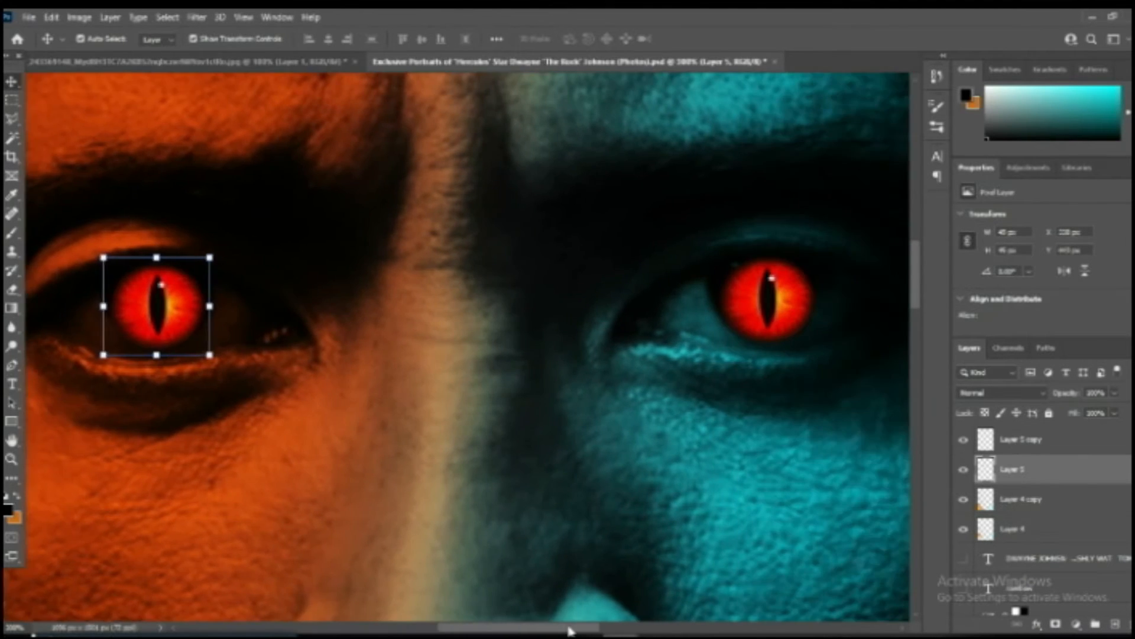
{"action": "left_click", "coordinate": [538, 302]}
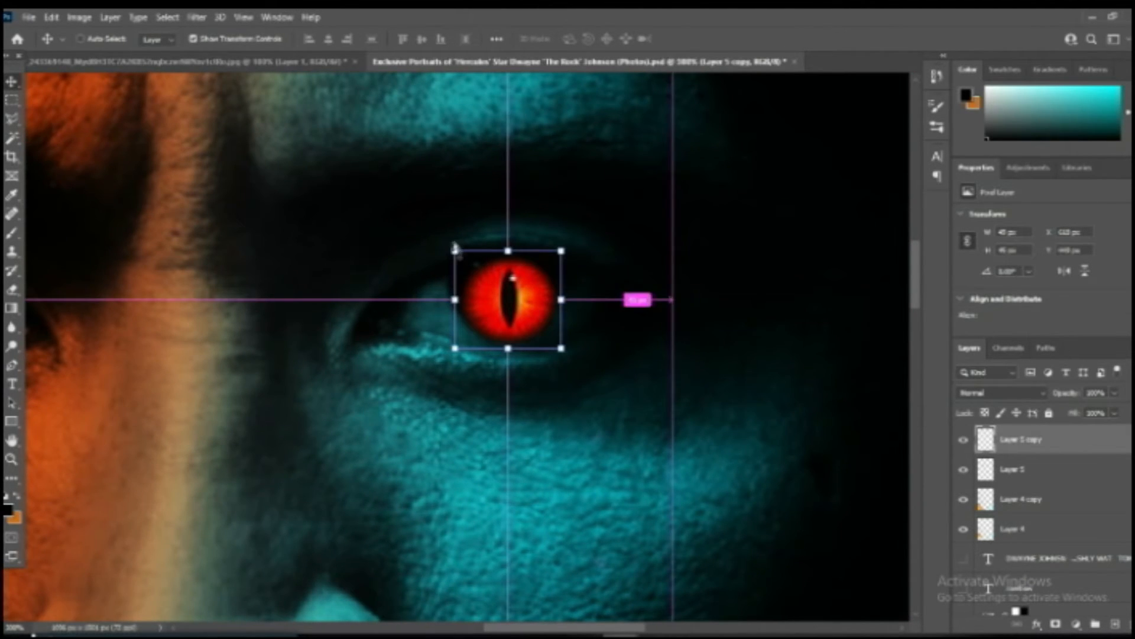
{"action": "key", "text": "ctrl+t"}
{"action": "left_click", "coordinate": [647, 40]}
{"action": "left_click_drag", "start_coordinate": [455, 251], "coordinate": [441, 238]}
{"action": "left_click_drag", "start_coordinate": [562, 251], "coordinate": [585, 226]}
{"action": "key", "text": "ctrl+z"}
{"action": "key", "text": "ctrl+z"}
{"action": "key", "text": "Return"}
{"action": "key", "text": "ctrl+minus"}
{"action": "key", "text": "ctrl+minus"}
{"action": "key", "text": "ctrl+minus"}
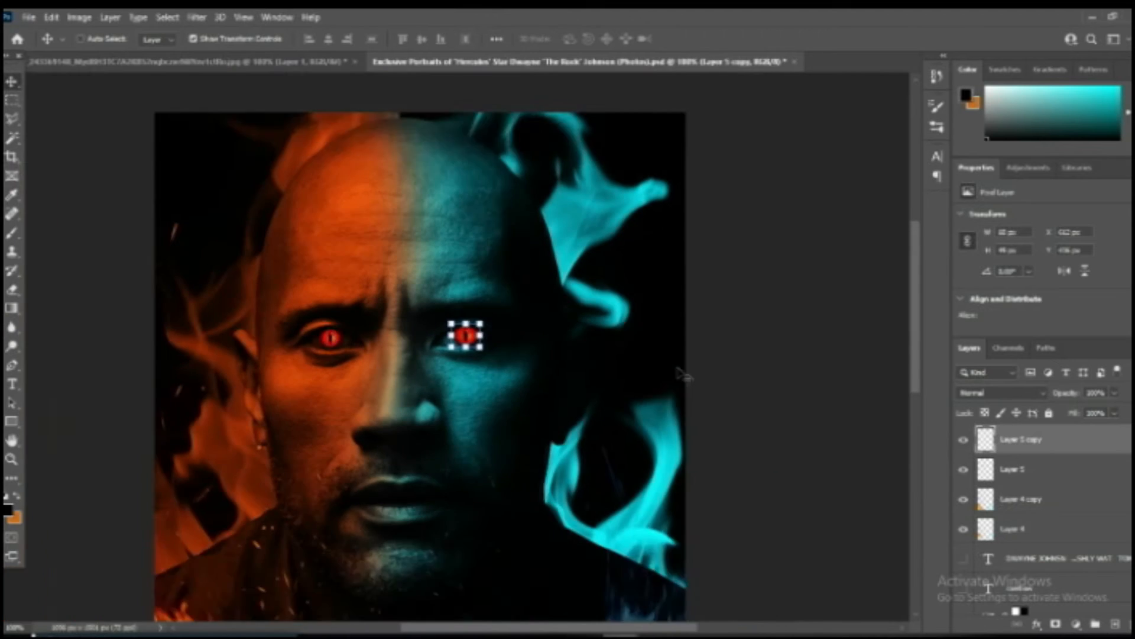
Refine the upper corner and position of the red iris in the teal-side eye.
{"action": "key", "text": "ctrl+plus"}
{"action": "left_click", "coordinate": [679, 375]}
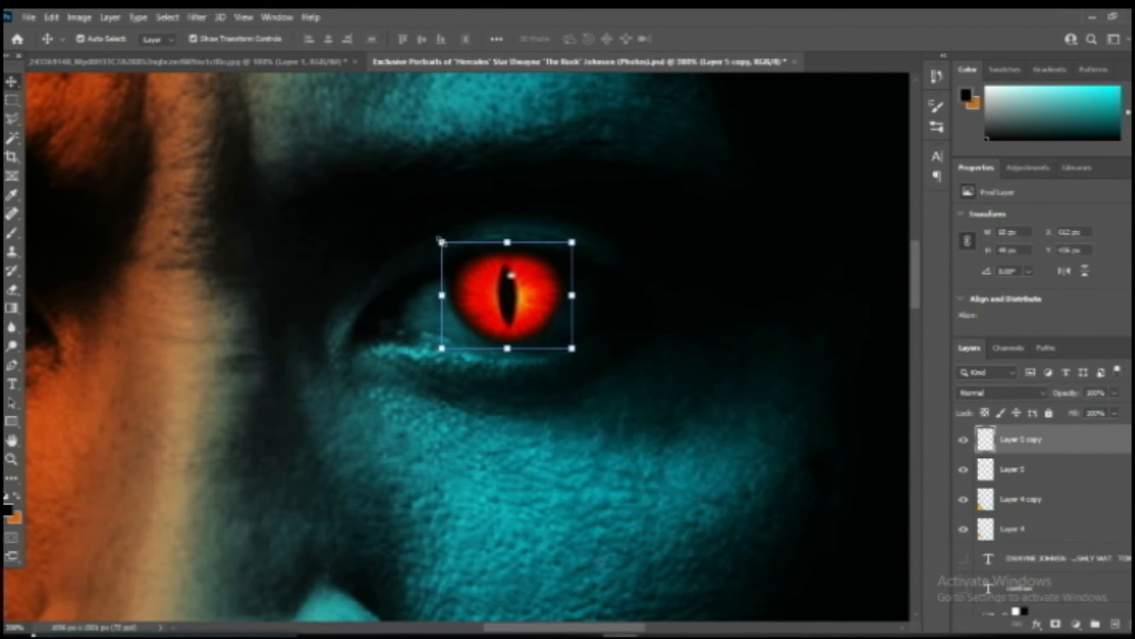
{"action": "left_click_drag", "start_coordinate": [441, 242], "coordinate": [449, 247]}
{"action": "left_click_drag", "start_coordinate": [518, 293], "coordinate": [514, 291]}
{"action": "key", "text": "Return"}
Select the red iris in the orange-side eye and widen it slightly on both sides.
{"action": "left_click_drag", "start_coordinate": [639, 627], "coordinate": [548, 628]}
{"action": "left_click", "coordinate": [421, 305]}
{"action": "left_click", "coordinate": [463, 259]}
{"action": "right_click", "coordinate": [463, 263]}
{"action": "left_click", "coordinate": [516, 342]}
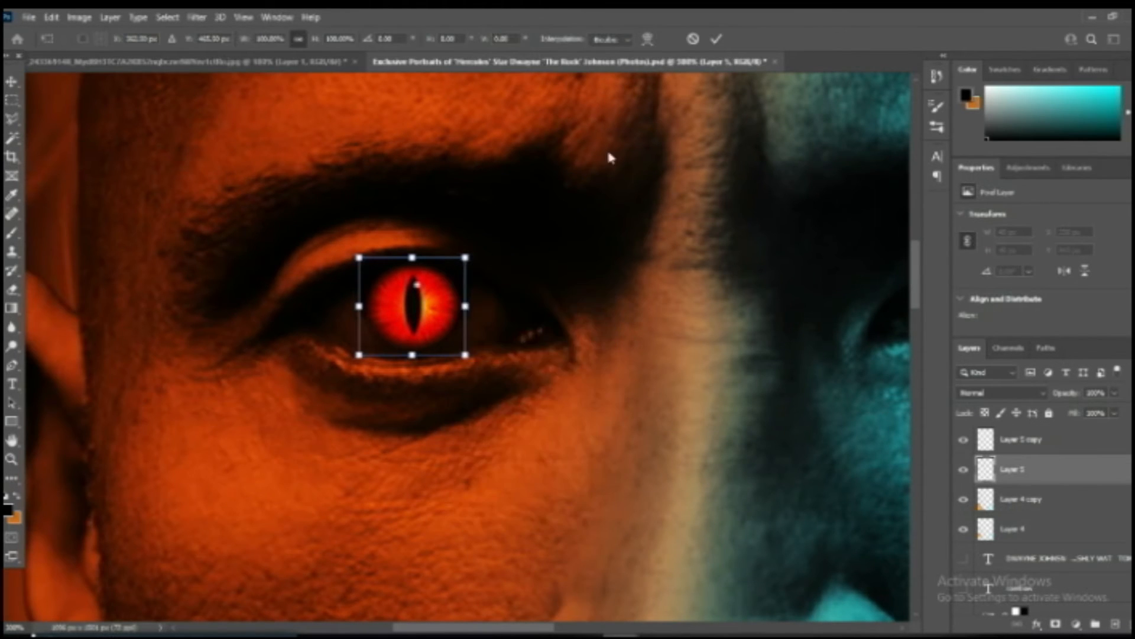
{"action": "key", "text": "Return"}
{"action": "left_click", "coordinate": [471, 257]}
{"action": "left_click", "coordinate": [651, 39]}
{"action": "left_click_drag", "start_coordinate": [467, 323], "coordinate": [478, 321]}
{"action": "left_click_drag", "start_coordinate": [358, 290], "coordinate": [353, 290]}
{"action": "key", "text": "Return"}
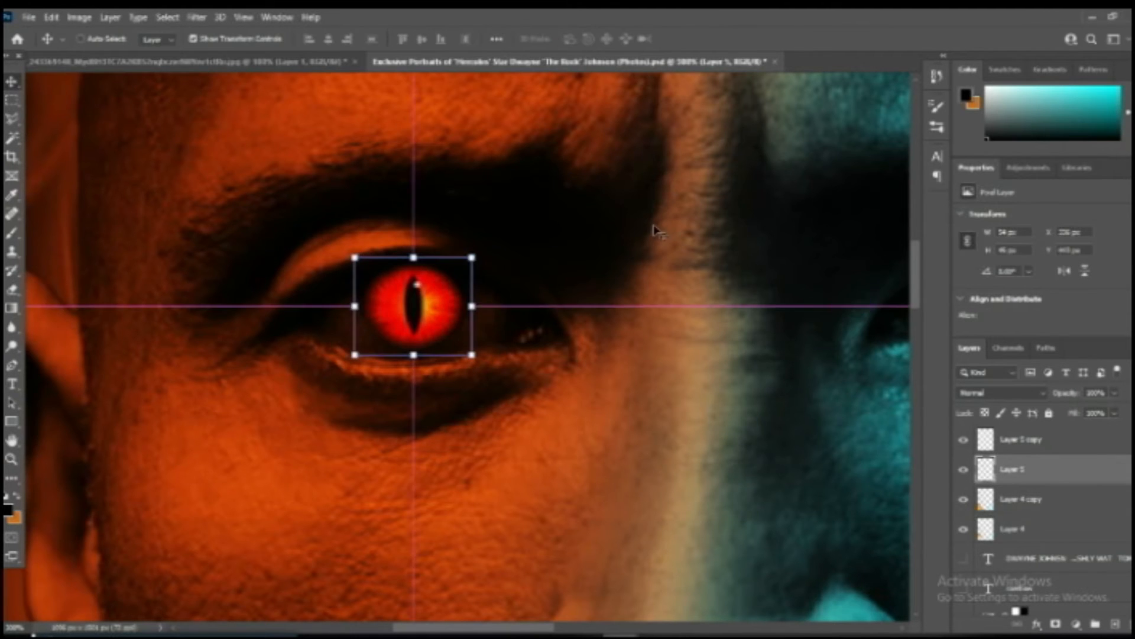
Shrink the teal-side iris slightly from its upper corner, then nudge it one pixel left and one pixel up.
{"action": "key", "text": "ctrl+minus"}
{"action": "left_click_drag", "start_coordinate": [846, 312], "coordinate": [847, 312]}
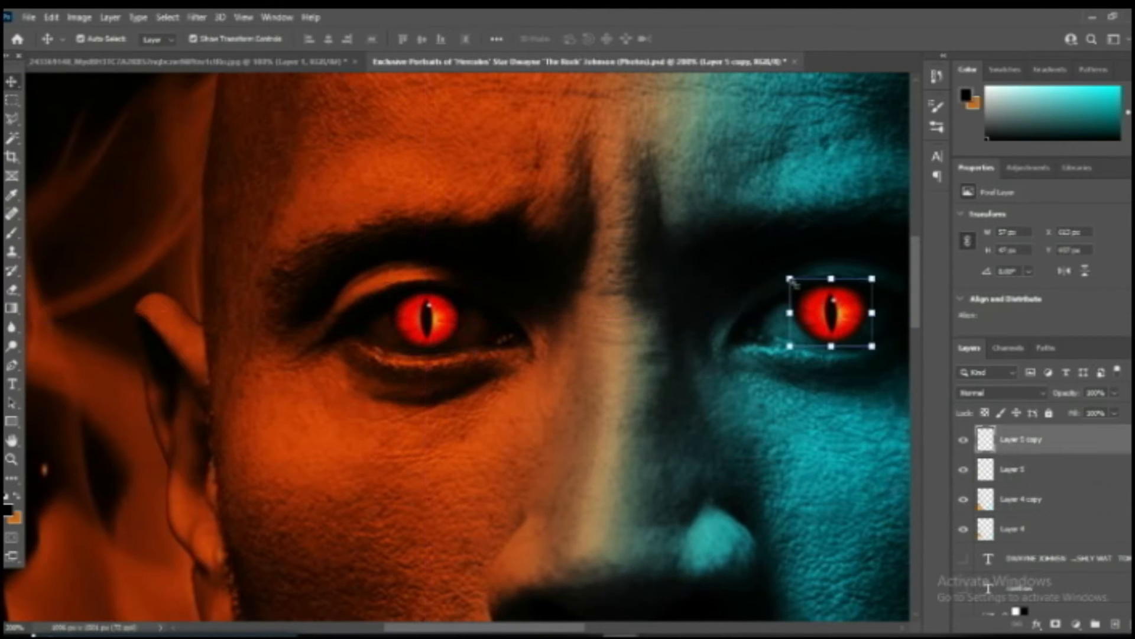
{"action": "left_click_drag", "start_coordinate": [788, 279], "coordinate": [791, 280]}
{"action": "key", "text": "Return"}
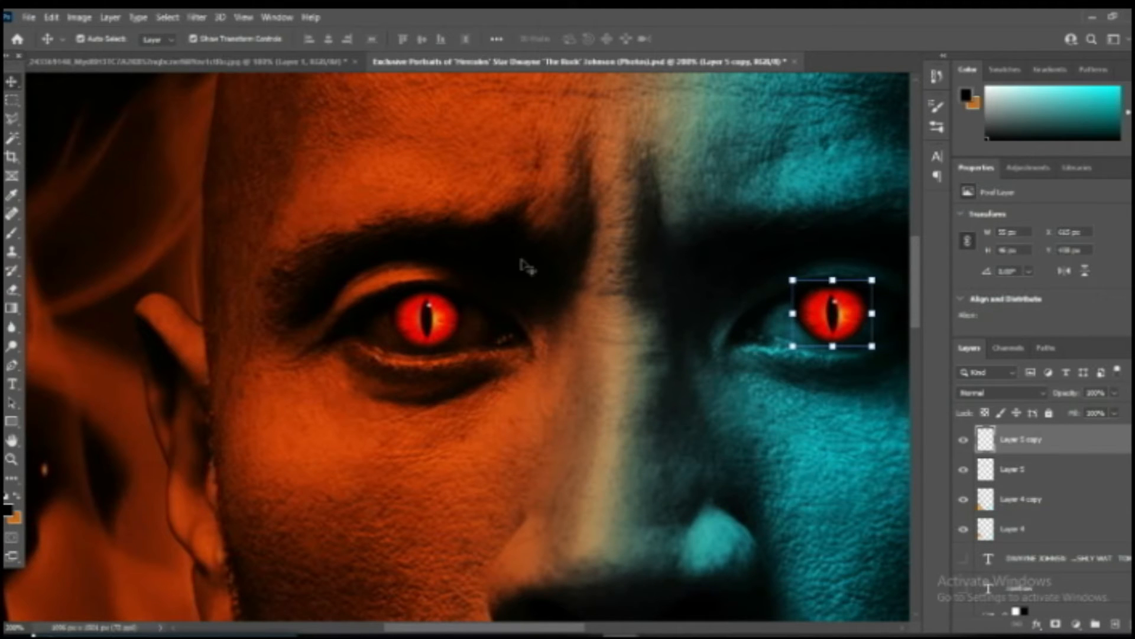
{"action": "key", "text": "Left"}
{"action": "key", "text": "Up"}
Colorize the teal-side iris light blue with Hue/Saturation, using a saturation of 53.
{"action": "left_click", "coordinate": [80, 17]}
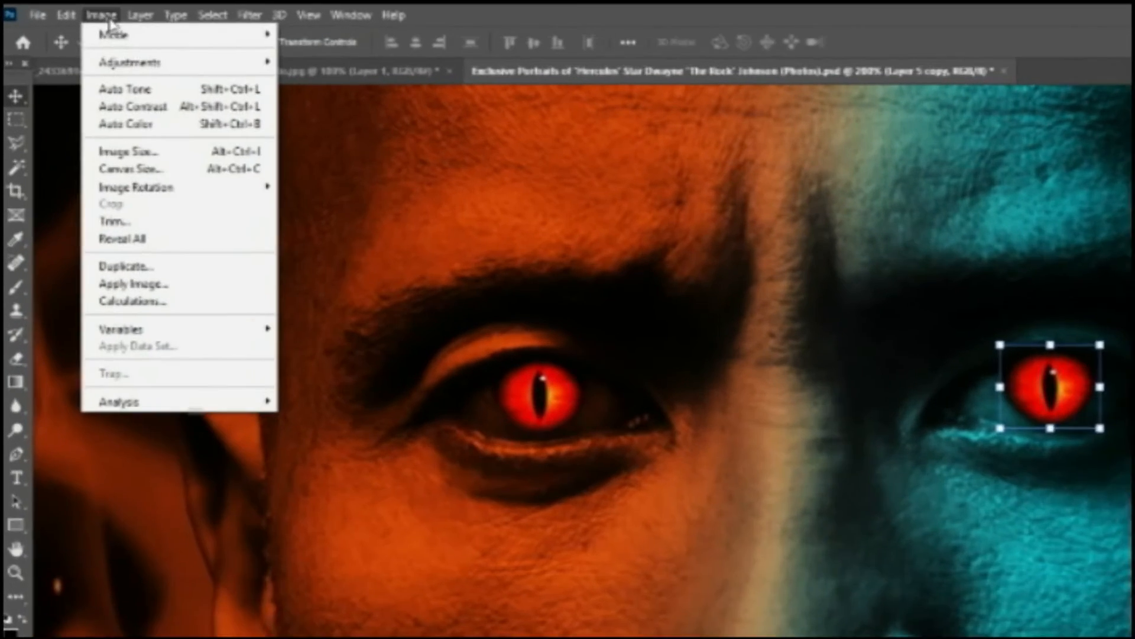
{"action": "mouse_move", "coordinate": [118, 54]}
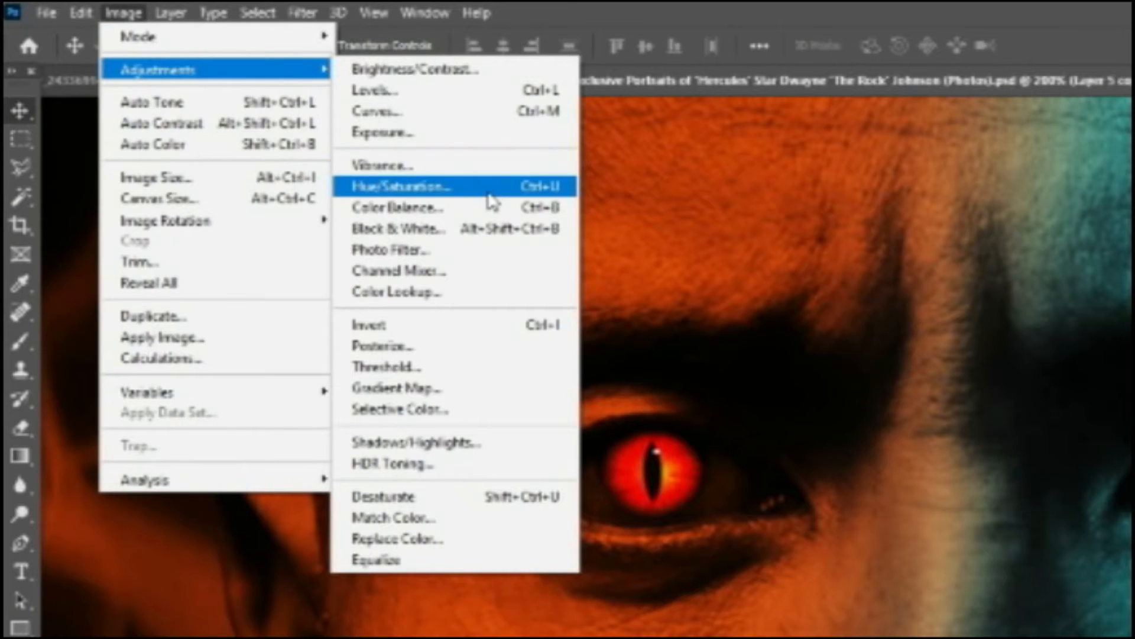
{"action": "left_click", "coordinate": [489, 193]}
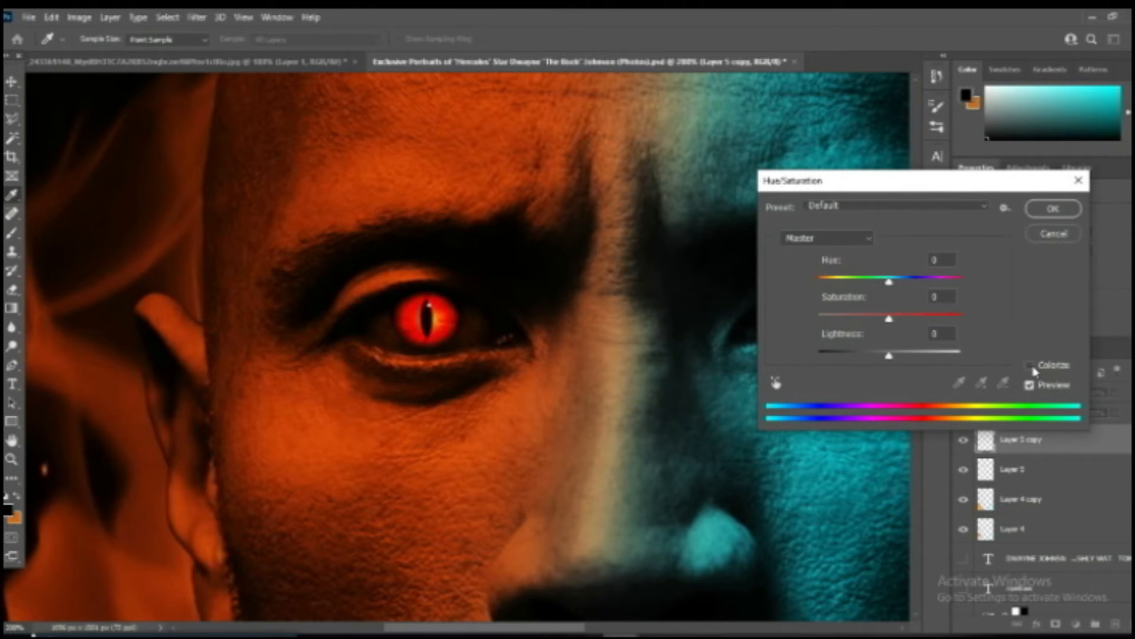
{"action": "left_click", "coordinate": [1031, 366]}
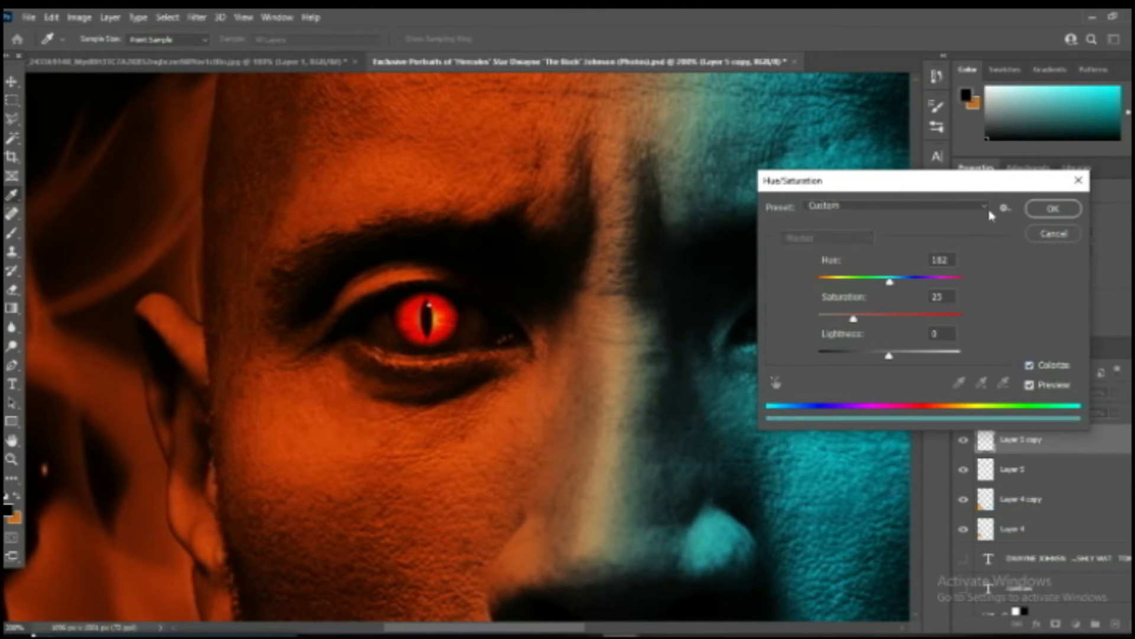
{"action": "left_click_drag", "start_coordinate": [980, 188], "coordinate": [555, 223]}
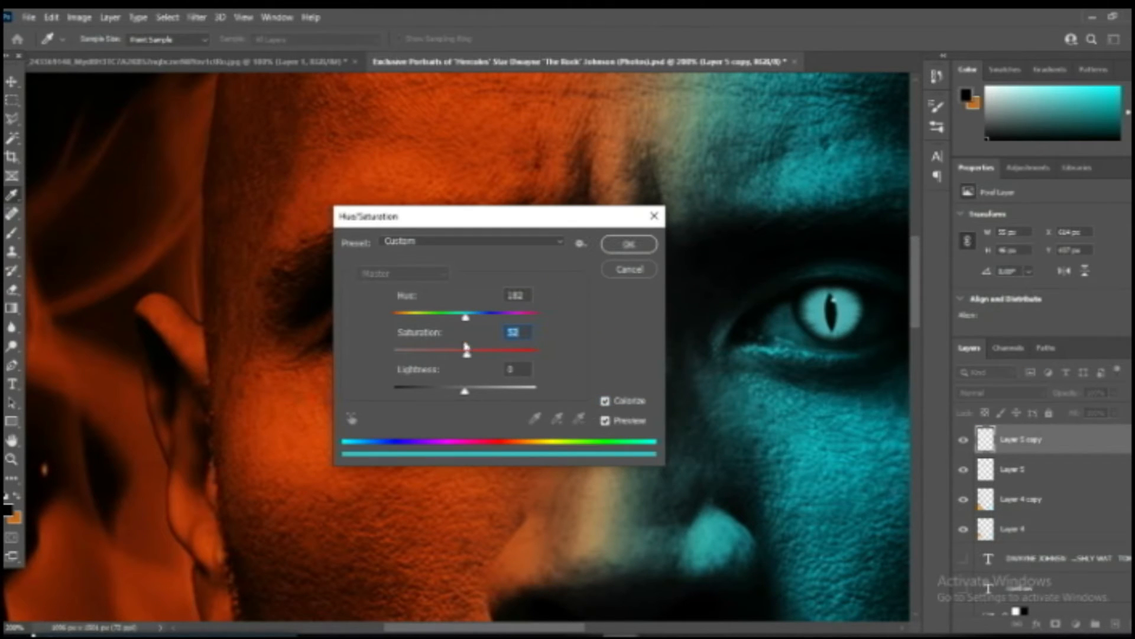
{"action": "mouse_move", "coordinate": [469, 319]}
{"action": "left_mouse_down"}
{"action": "mouse_move", "coordinate": [439, 317]}
{"action": "mouse_move", "coordinate": [512, 318]}
{"action": "mouse_move", "coordinate": [408, 318]}
{"action": "mouse_move", "coordinate": [579, 307]}
{"action": "mouse_move", "coordinate": [473, 318]}
{"action": "left_mouse_up"}
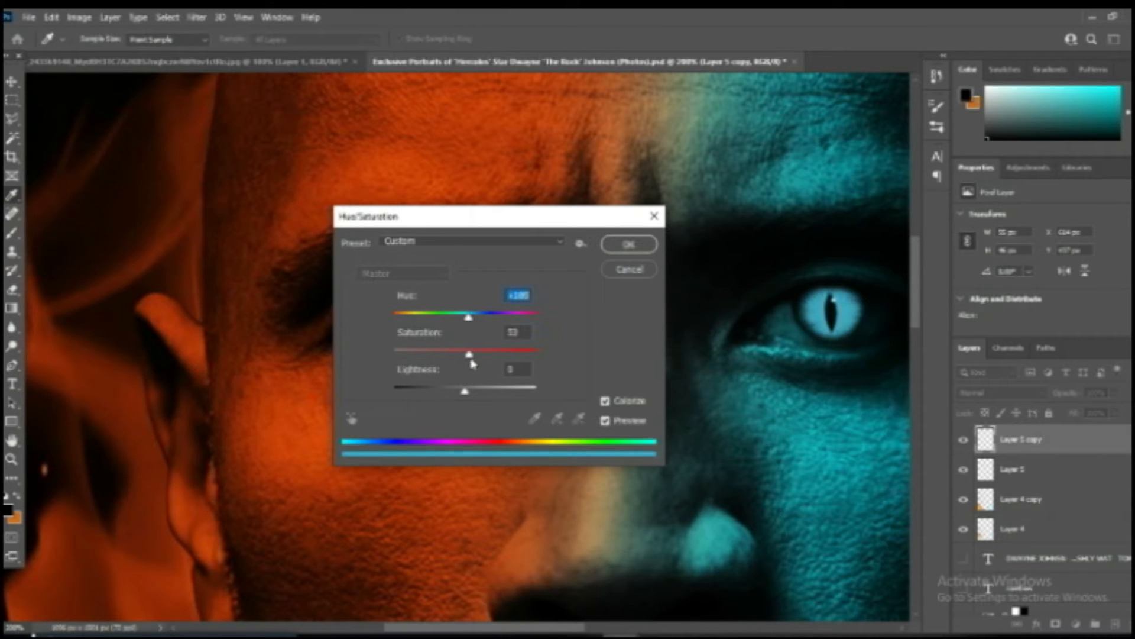
{"action": "left_click", "coordinate": [628, 249]}
Duplicate the foreground flames layer, Layer 4 copy, and apply a Gaussian Blur to the duplicate.
{"action": "key", "text": "v"}
{"action": "key", "text": "ctrl+minus"}
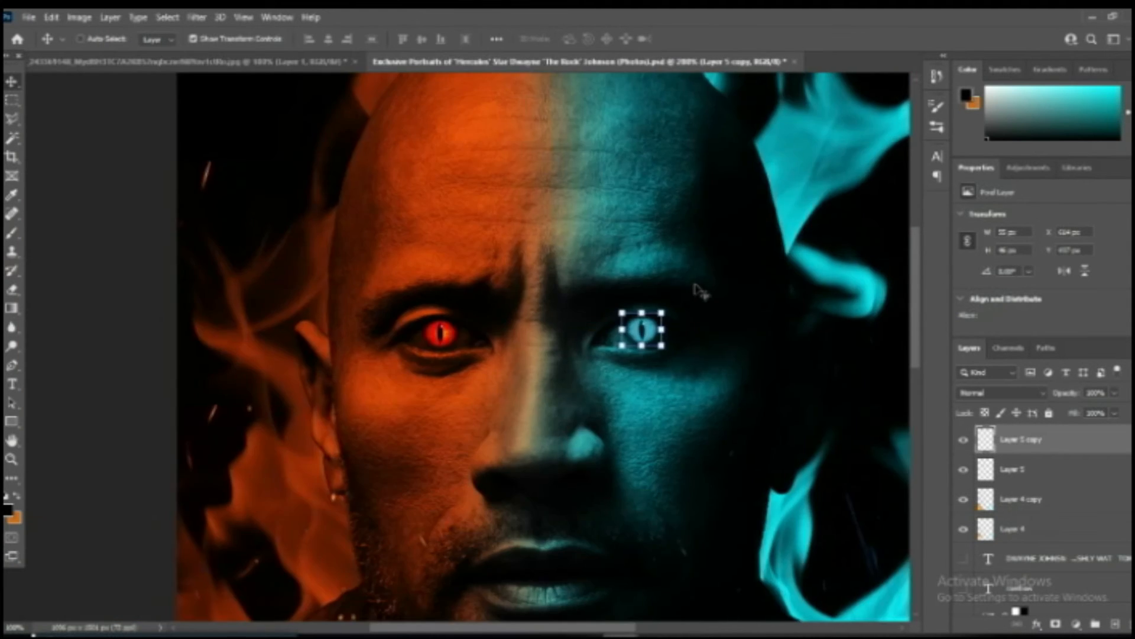
{"action": "key", "text": "ctrl+minus"}
{"action": "key", "text": "ctrl+minus"}
{"action": "key", "text": "ctrl+minus"}
{"action": "key", "text": "ctrl+minus"}
{"action": "left_click", "coordinate": [635, 459], "text": "ctrl"}
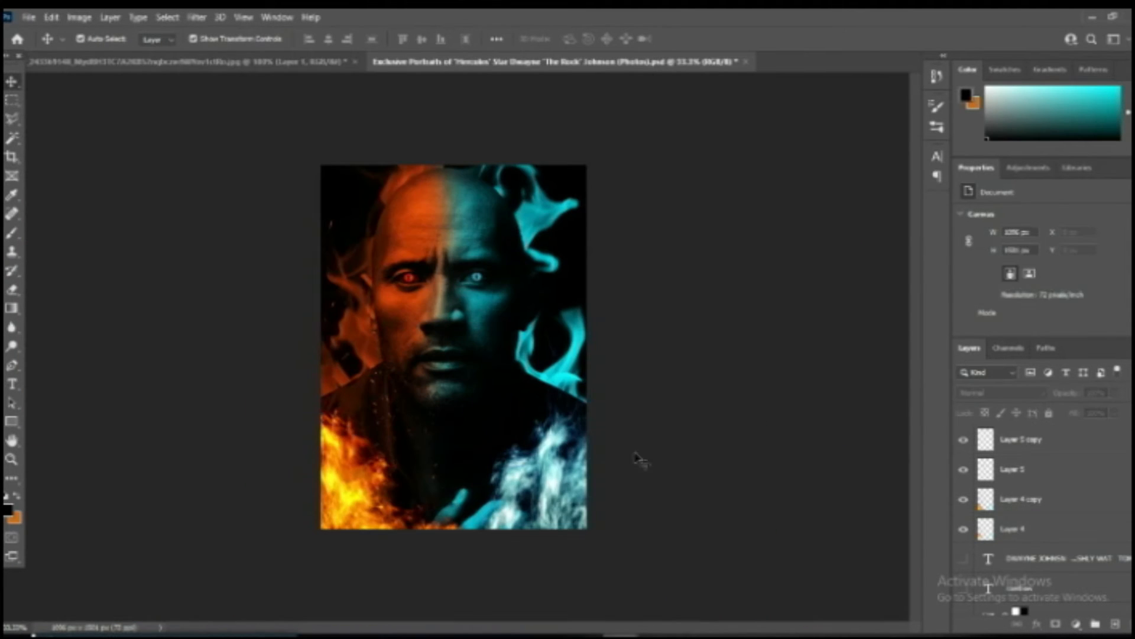
{"action": "left_click", "coordinate": [991, 499]}
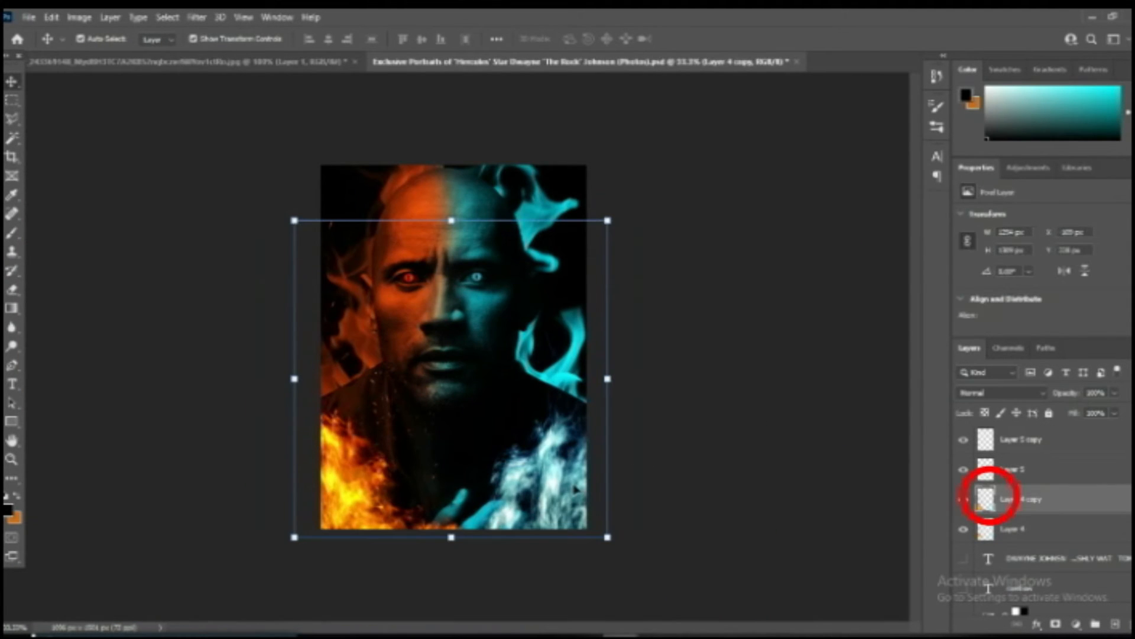
{"action": "key", "text": "ctrl+j"}
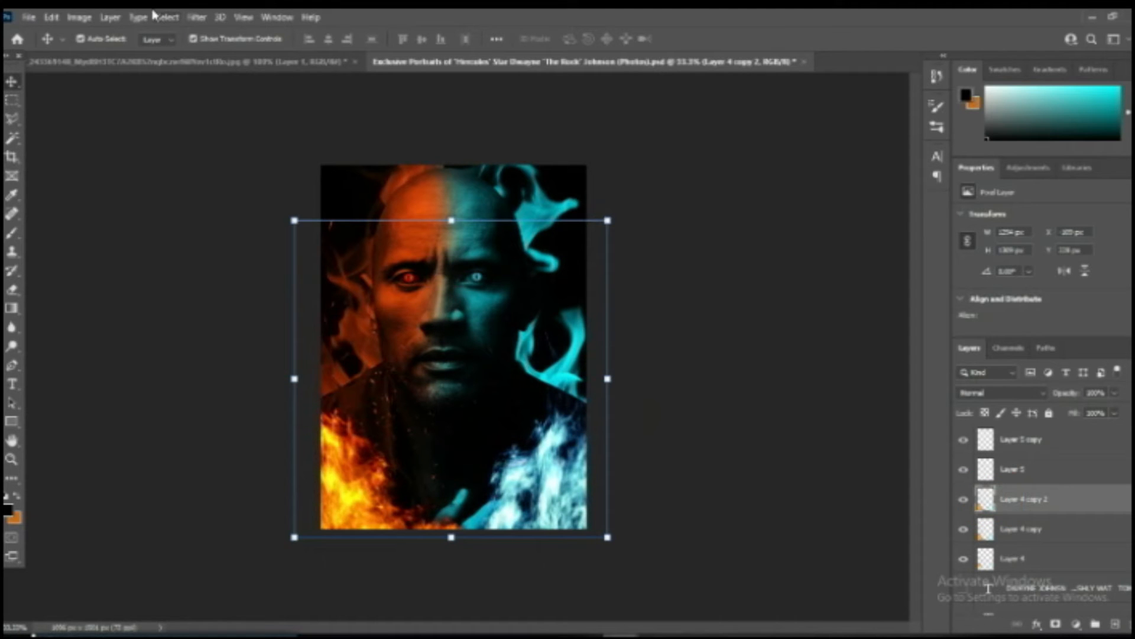
{"action": "left_click", "coordinate": [108, 16]}
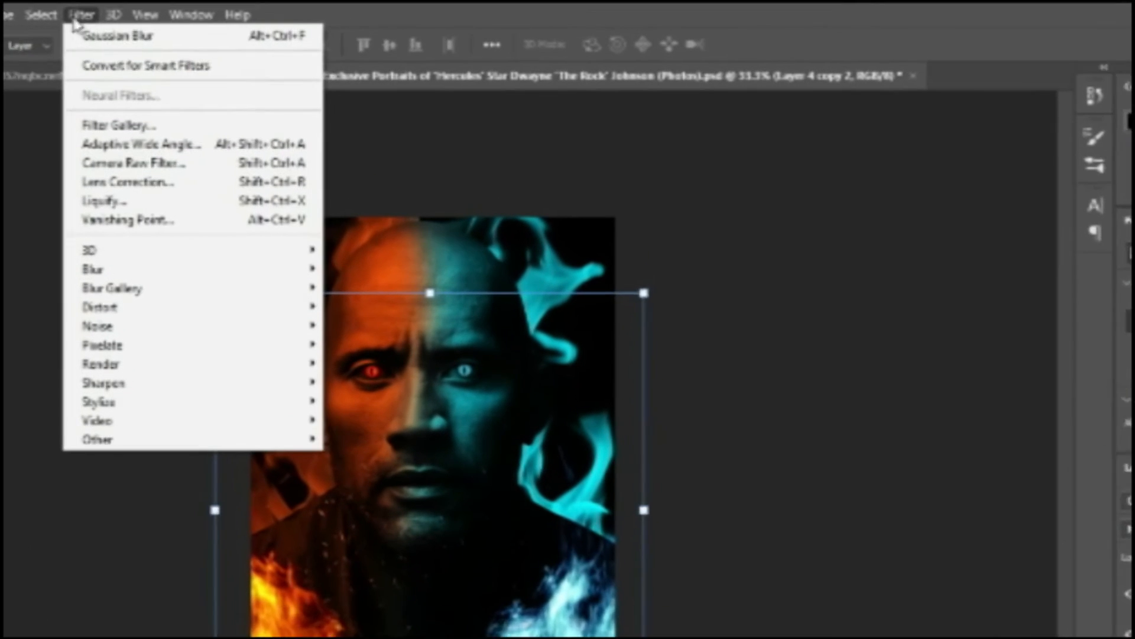
{"action": "mouse_move", "coordinate": [281, 286]}
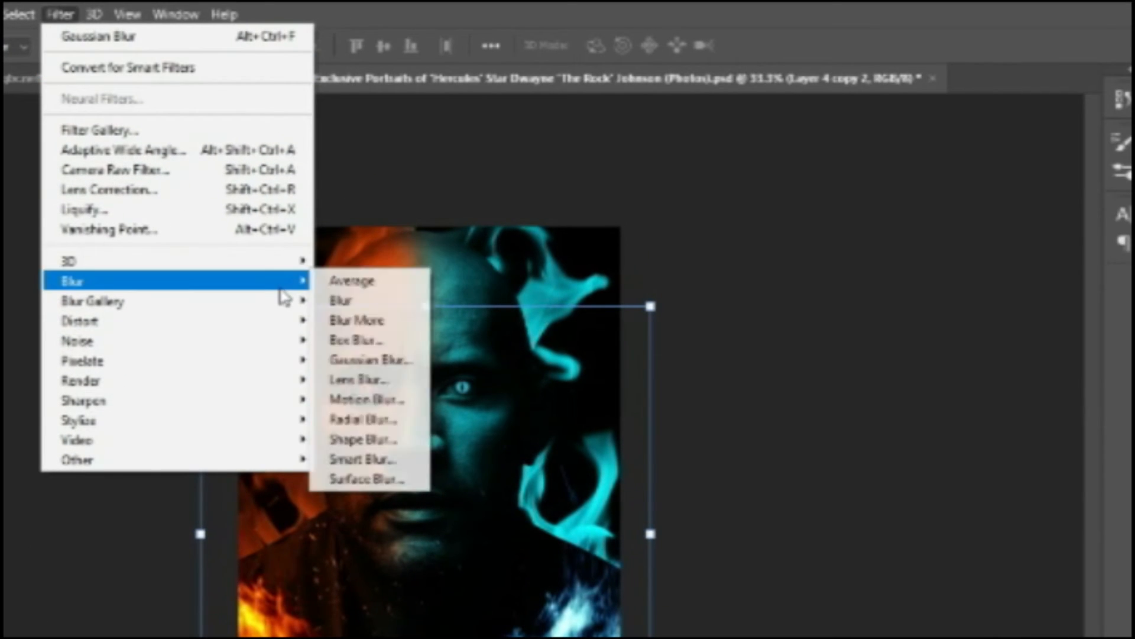
{"action": "left_click", "coordinate": [393, 369]}
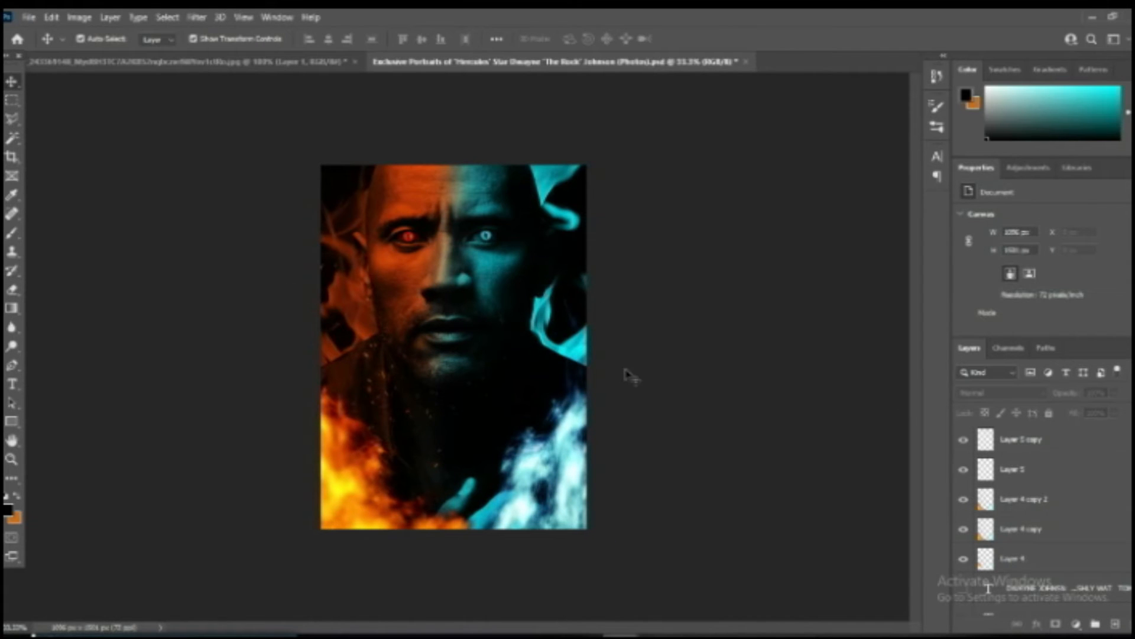
Bring the orange sparks from the ember image into the poster, then enlarge and place them over the orange side.
{"action": "left_click_drag", "start_coordinate": [299, 301], "coordinate": [528, 495]}
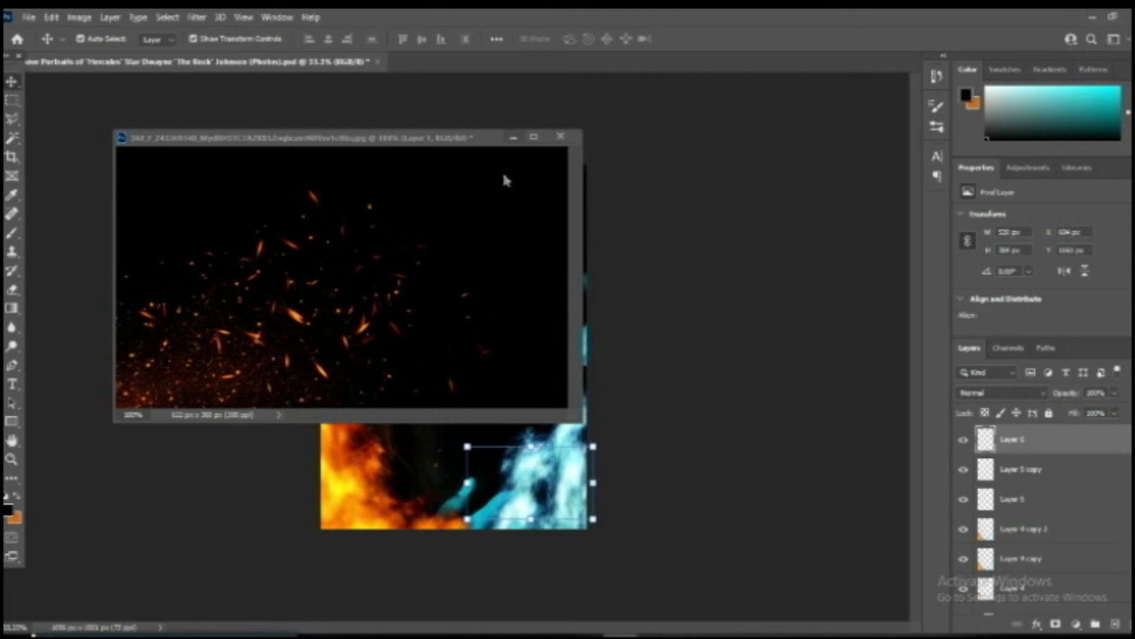
{"action": "left_click", "coordinate": [512, 137]}
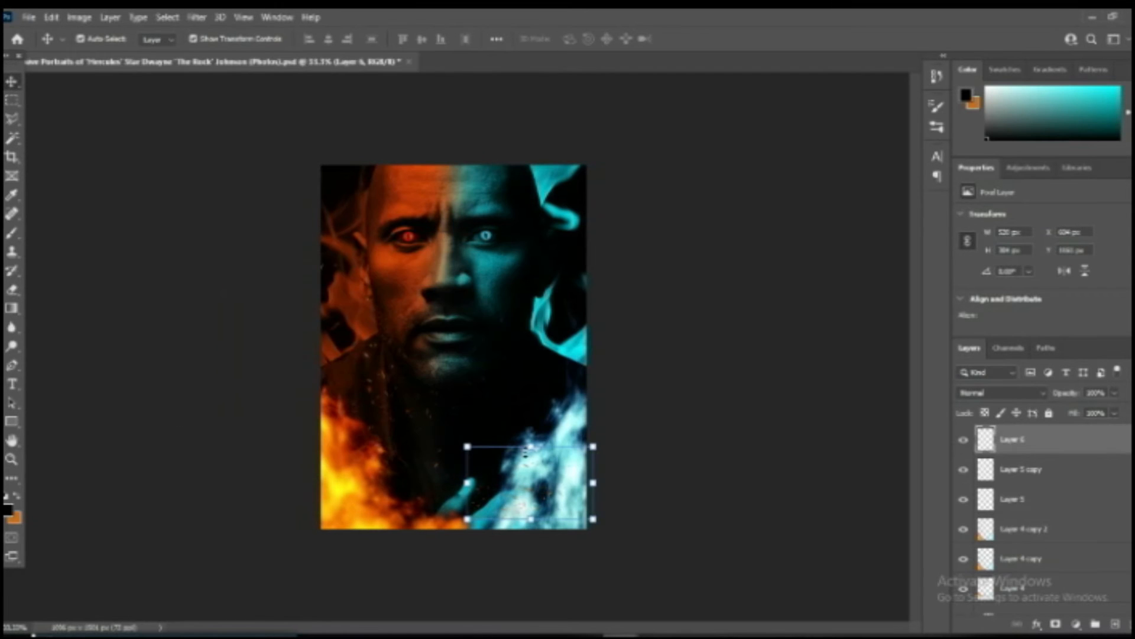
{"action": "key", "text": "ctrl+t"}
{"action": "left_click_drag", "start_coordinate": [531, 471], "coordinate": [379, 287]}
{"action": "left_click_drag", "start_coordinate": [441, 335], "coordinate": [623, 441]}
{"action": "left_click_drag", "start_coordinate": [518, 381], "coordinate": [386, 370]}
{"action": "left_click_drag", "start_coordinate": [159, 240], "coordinate": [225, 421]}
{"action": "left_click_drag", "start_coordinate": [385, 362], "coordinate": [392, 355]}
{"action": "key", "text": "Return"}
Erase the lower sparks that overlap the orange foreground fire.
{"action": "key", "text": "e"}
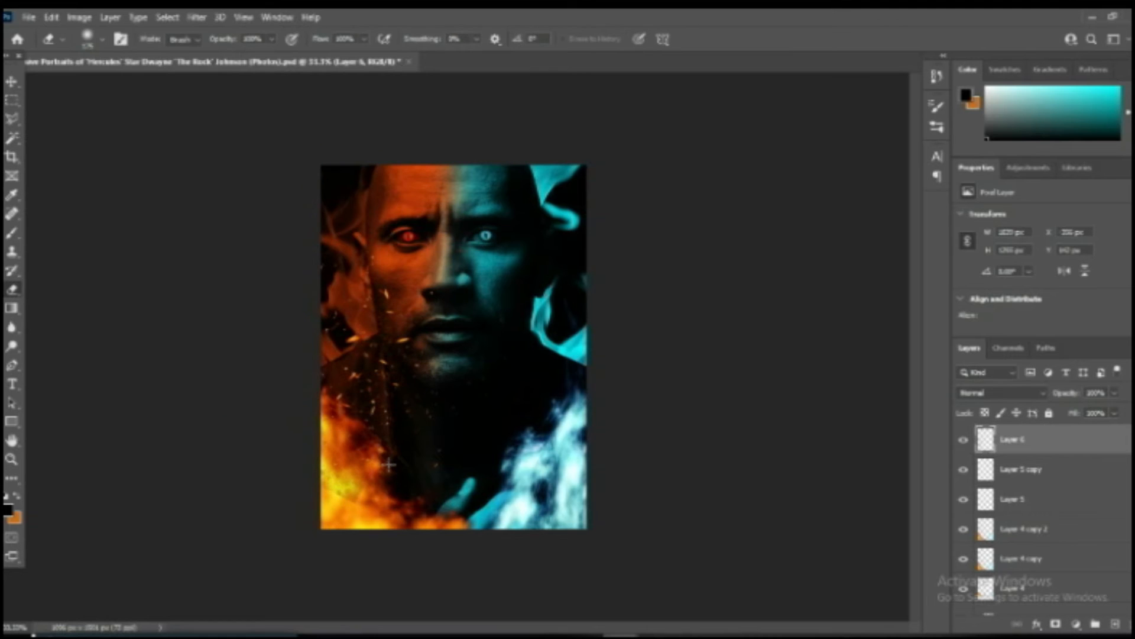
{"action": "mouse_move", "coordinate": [389, 464]}
{"action": "left_mouse_down"}
{"action": "mouse_move", "coordinate": [413, 403]}
{"action": "mouse_move", "coordinate": [372, 429]}
{"action": "mouse_move", "coordinate": [360, 491]}
{"action": "mouse_move", "coordinate": [307, 443]}
{"action": "mouse_move", "coordinate": [347, 493]}
{"action": "mouse_move", "coordinate": [318, 475]}
{"action": "left_mouse_up"}
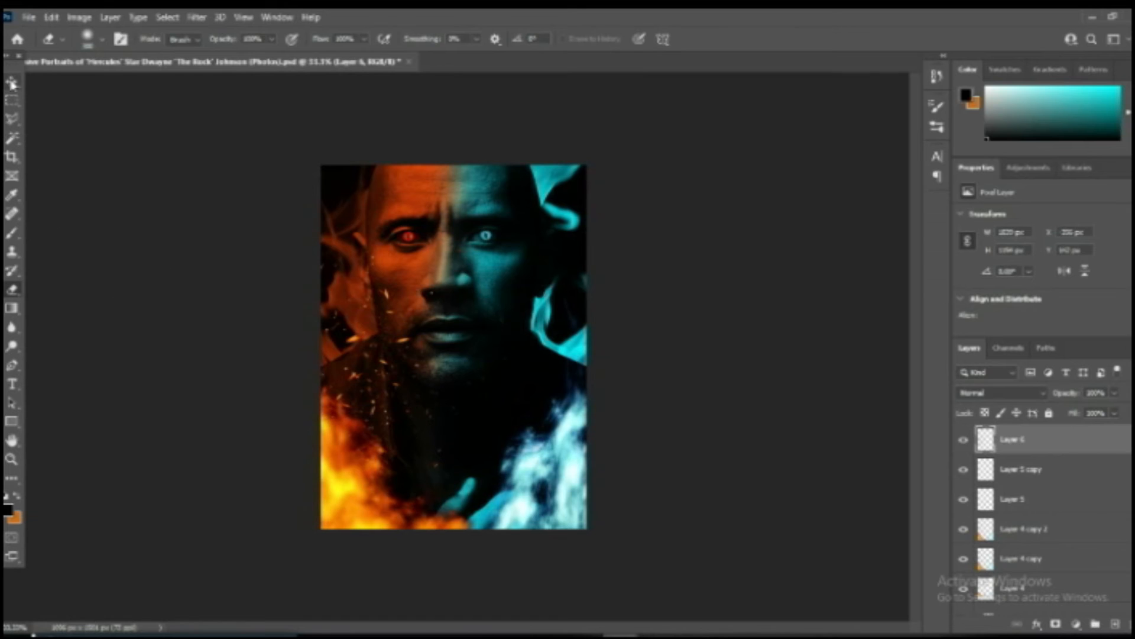
{"action": "left_click", "coordinate": [12, 82]}
{"action": "left_click", "coordinate": [152, 291]}
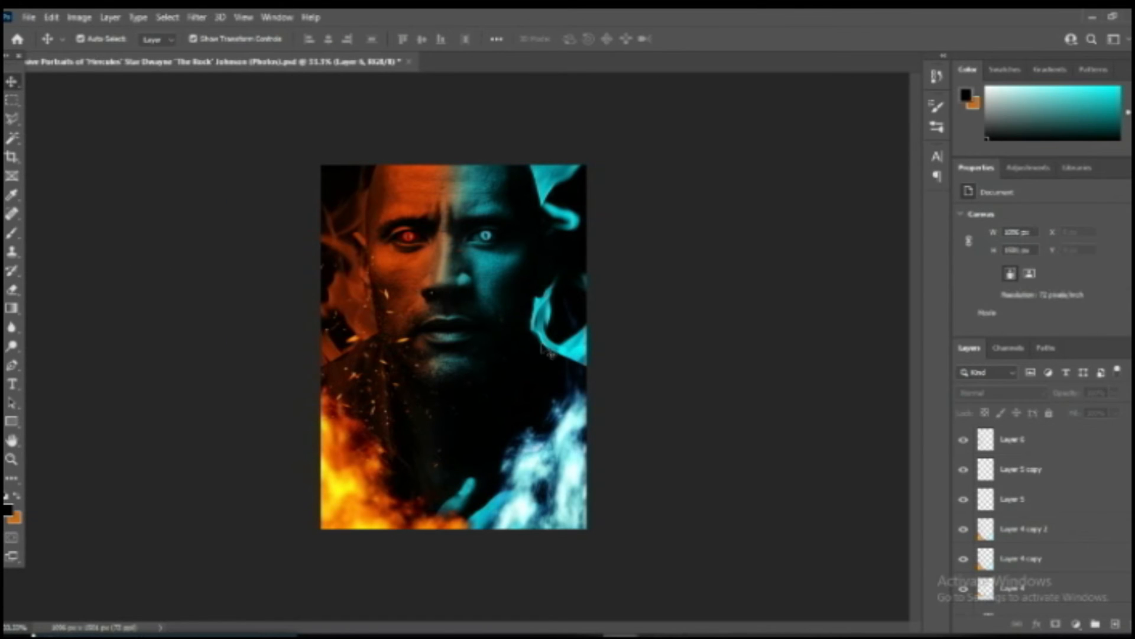
Duplicate the sparks layer, mirror the copy horizontally onto the teal side and shrink it slightly.
{"action": "left_click", "coordinate": [389, 305]}
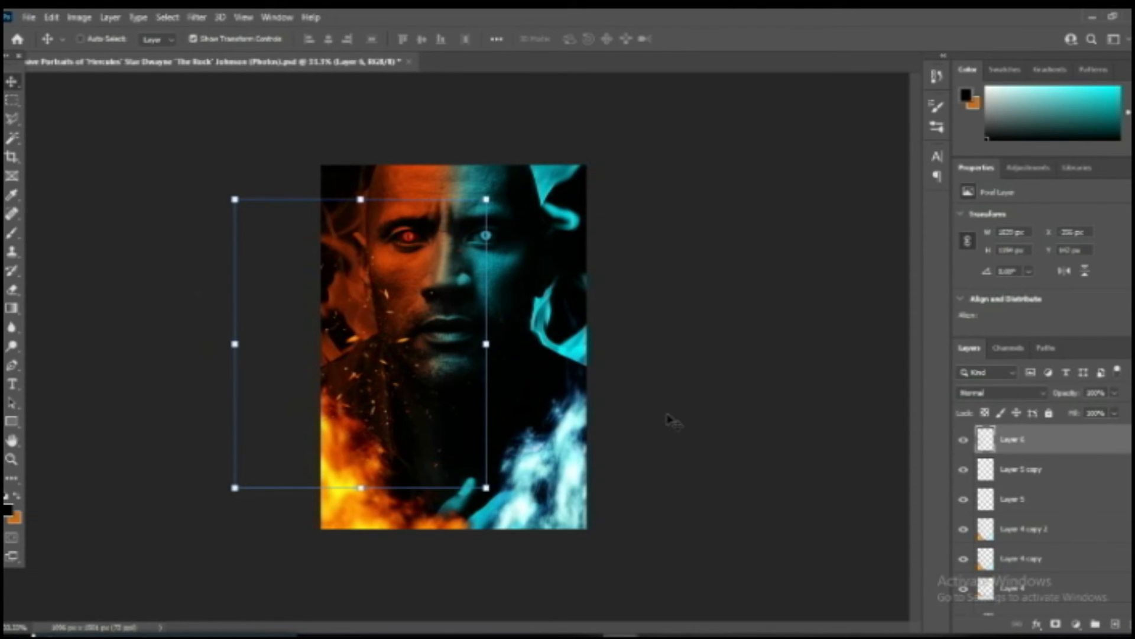
{"action": "key", "text": "ctrl+j"}
{"action": "left_click_drag", "start_coordinate": [234, 343], "coordinate": [737, 293]}
{"action": "left_click_drag", "start_coordinate": [579, 334], "coordinate": [521, 304]}
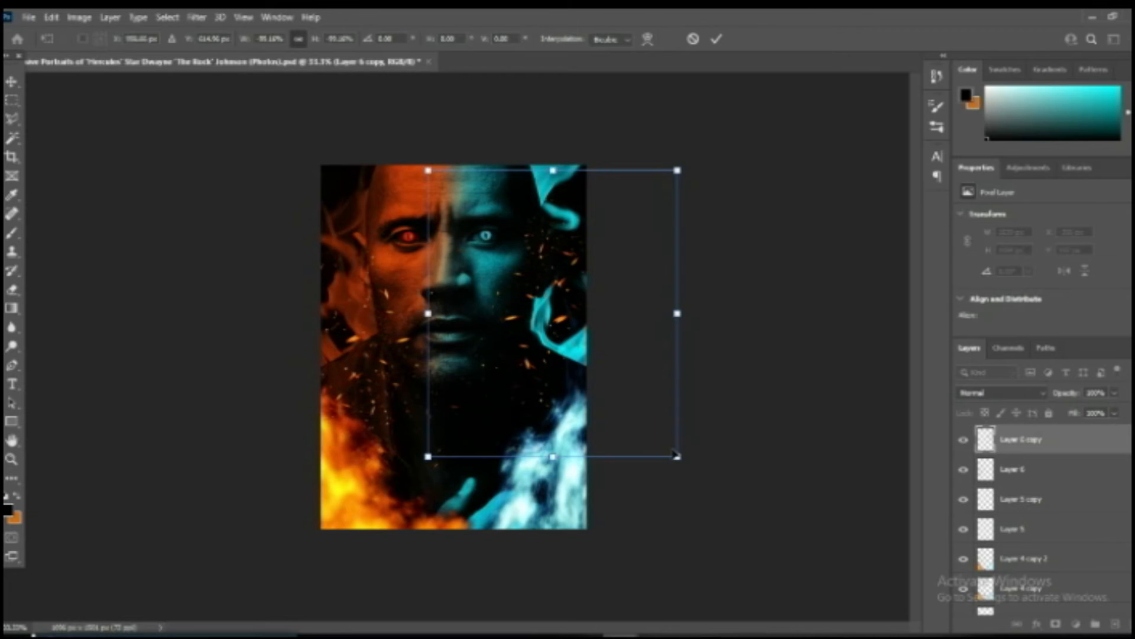
{"action": "key", "text": "Return"}
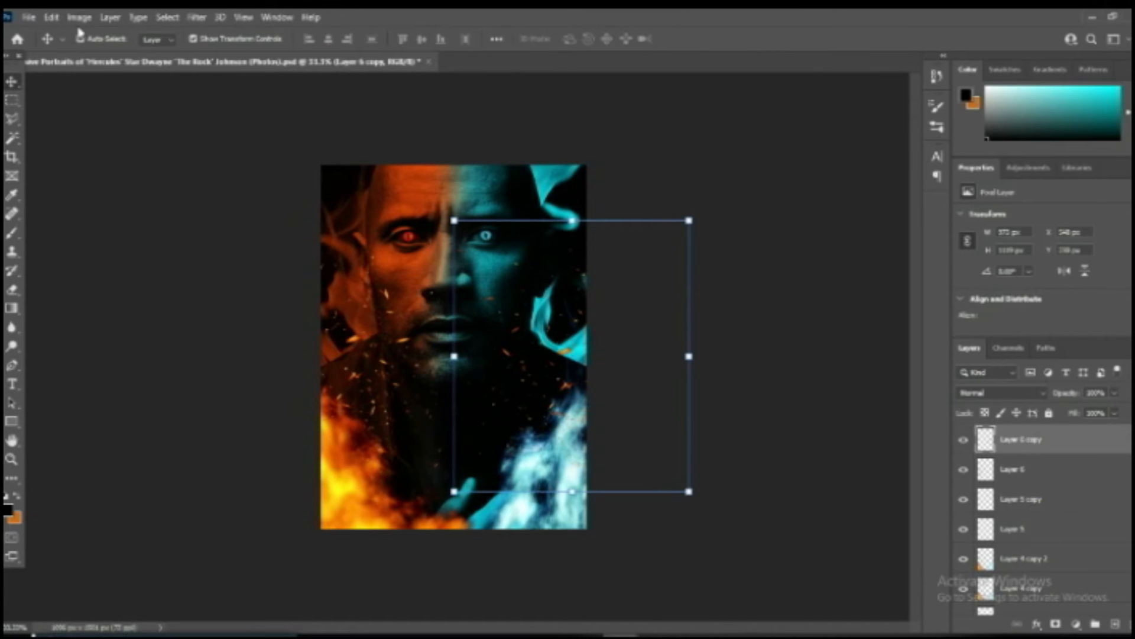
Colorize the mirrored sparks teal with Hue/Saturation at hue 182, with the saturation raised above 25.
{"action": "left_click", "coordinate": [79, 17]}
{"action": "mouse_move", "coordinate": [101, 54]}
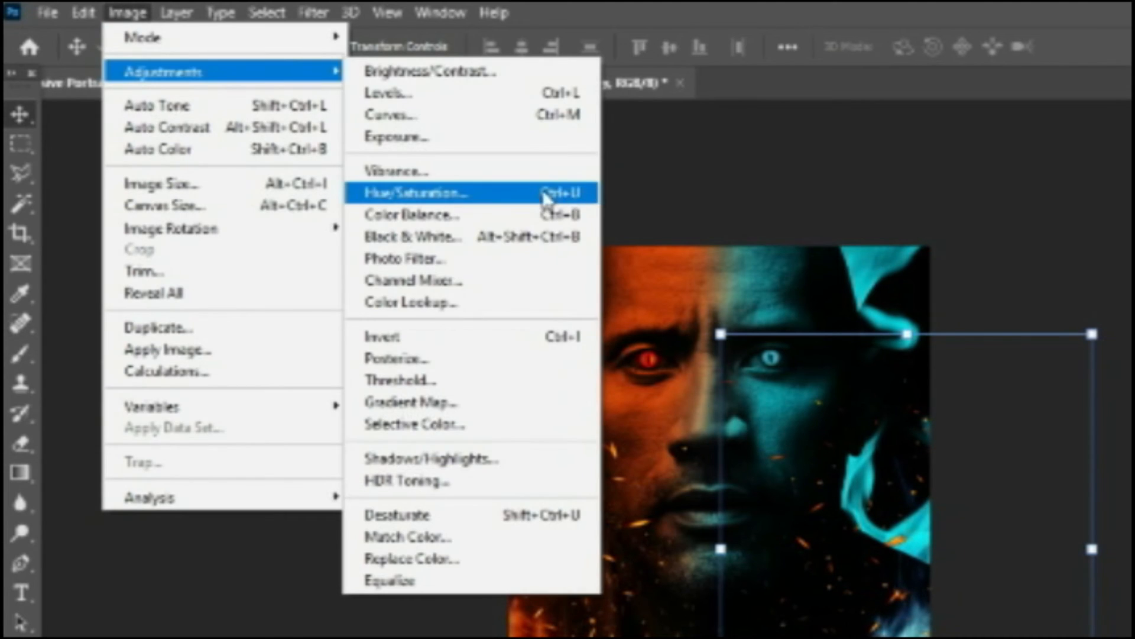
{"action": "left_click", "coordinate": [545, 198]}
{"action": "left_click_drag", "start_coordinate": [463, 220], "coordinate": [763, 219]}
{"action": "left_click", "coordinate": [899, 400]}
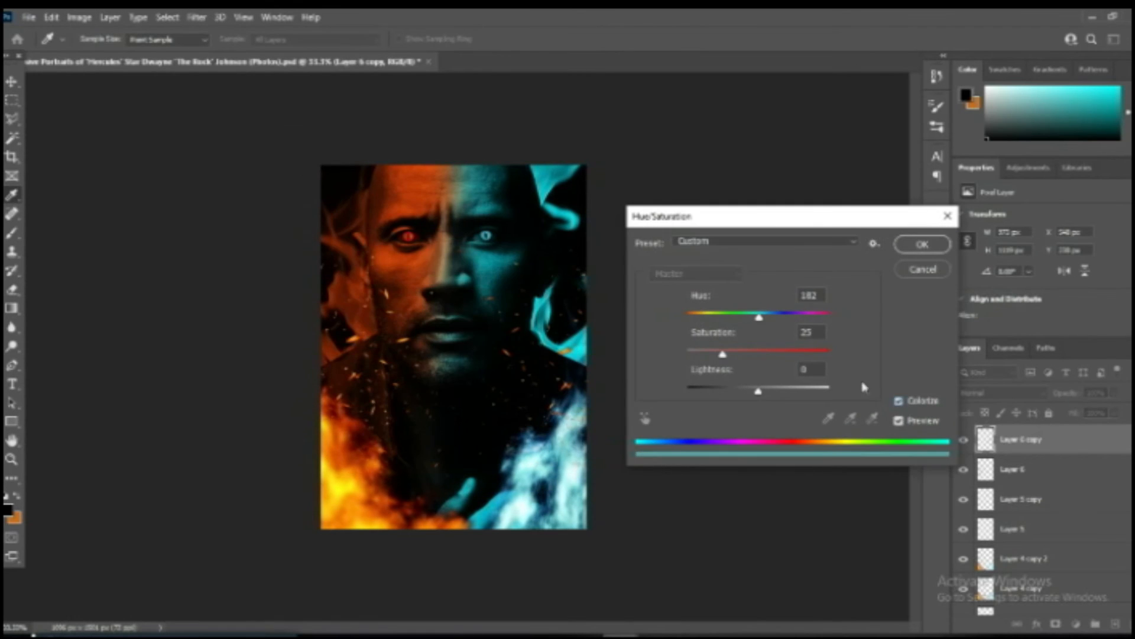
{"action": "left_click", "coordinate": [744, 351]}
{"action": "left_click", "coordinate": [921, 244]}
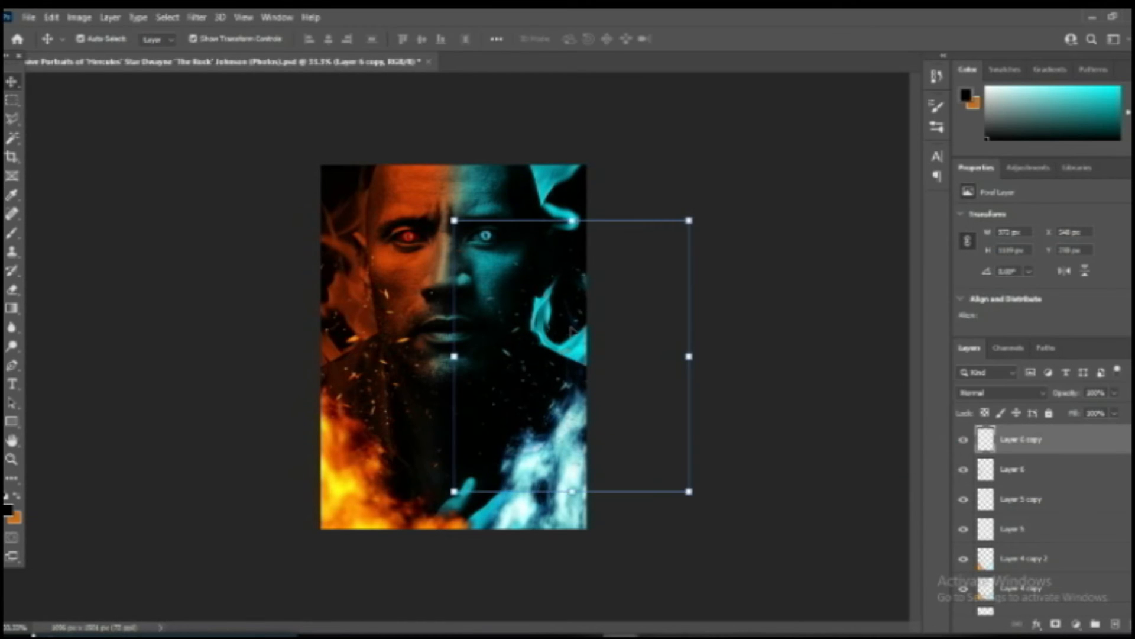
{"action": "key", "text": "e"}
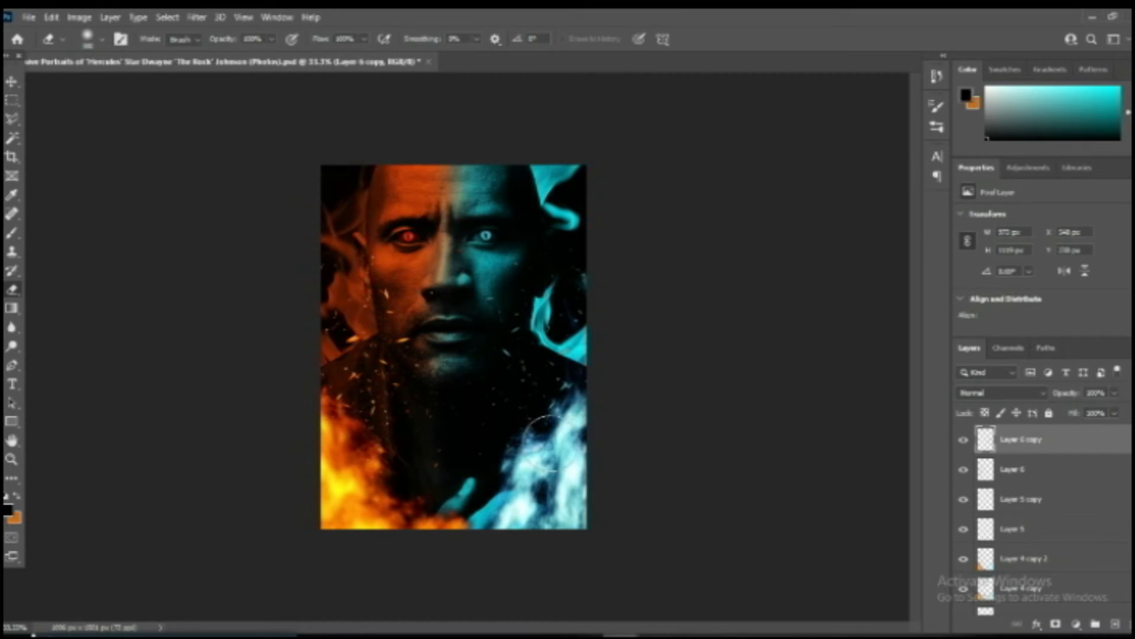
{"action": "left_click", "coordinate": [11, 81]}
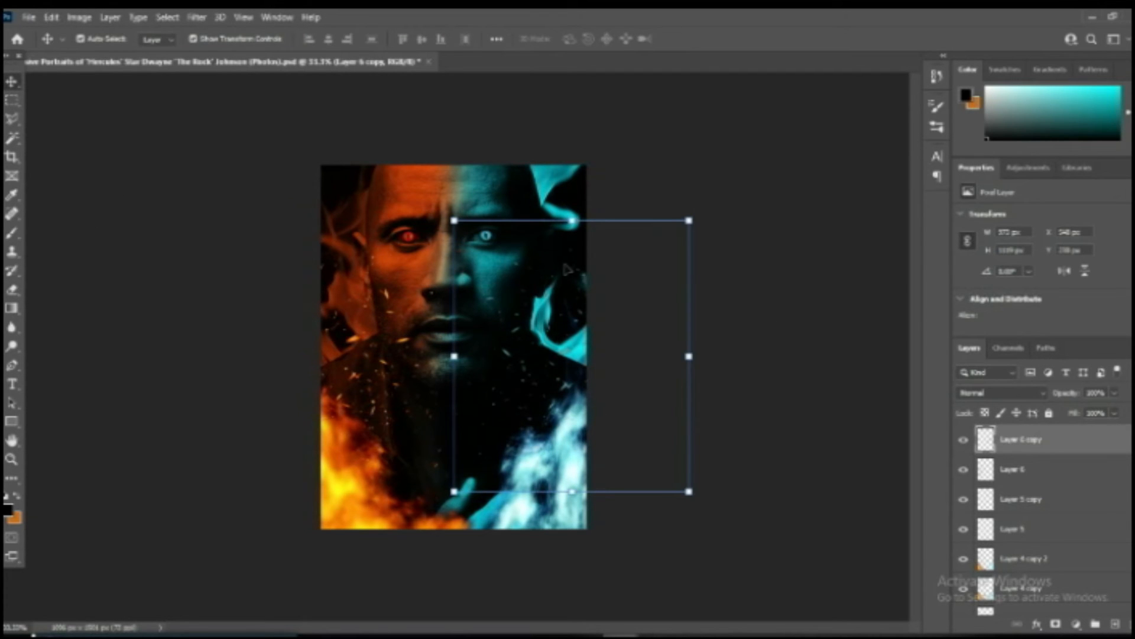
{"action": "left_click", "coordinate": [763, 307]}
Select the stacked layers from Layer 6 copy downward, scale them down together and reposition them to fit the full head in the canvas.
{"action": "scroll", "coordinate": [1041, 521], "scroll_direction": "down", "scroll_amount": 2}
{"action": "scroll", "coordinate": [1040, 521], "scroll_direction": "up", "scroll_amount": 2}
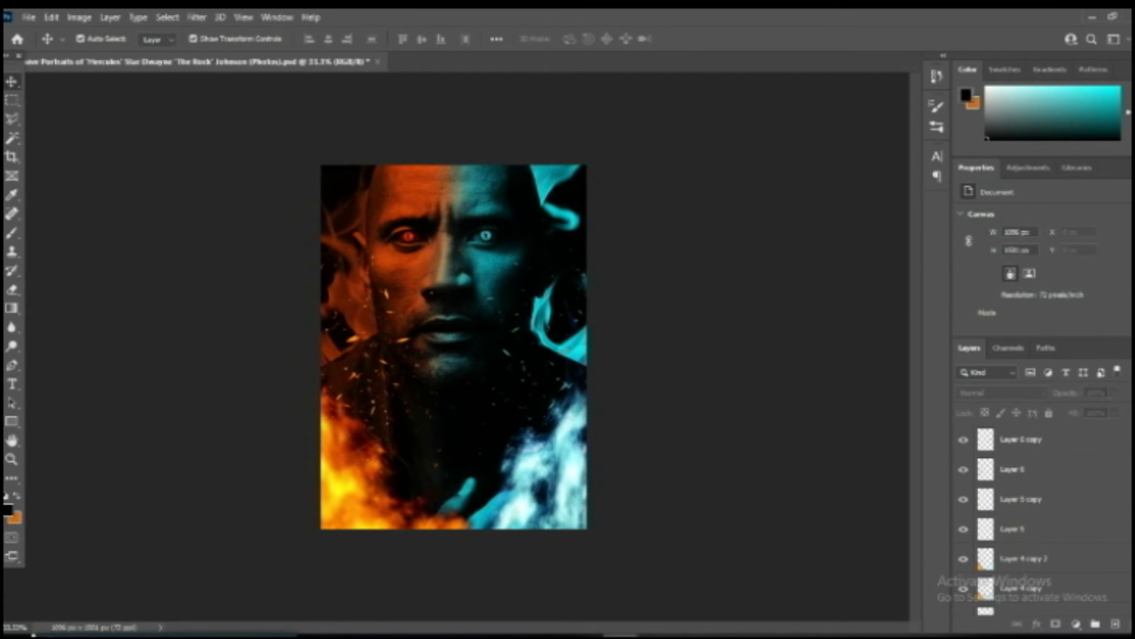
{"action": "left_click", "coordinate": [1051, 444]}
{"action": "left_click", "coordinate": [408, 206]}
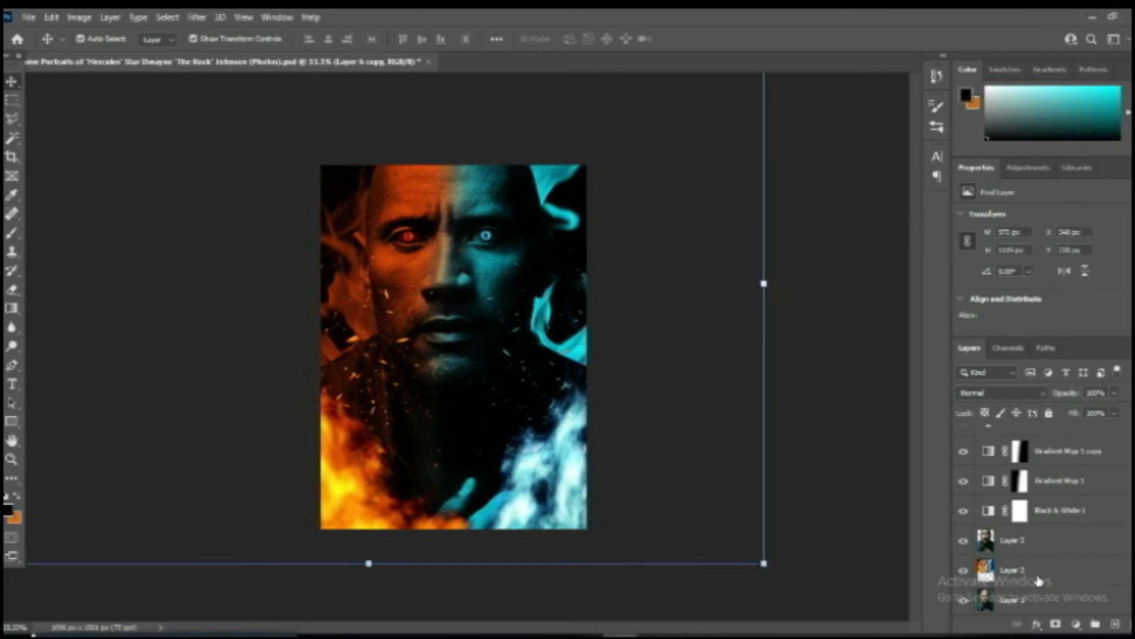
{"action": "left_click_drag", "start_coordinate": [765, 563], "coordinate": [662, 481]}
{"action": "left_click_drag", "start_coordinate": [510, 351], "coordinate": [566, 423]}
{"action": "key", "text": "Return"}
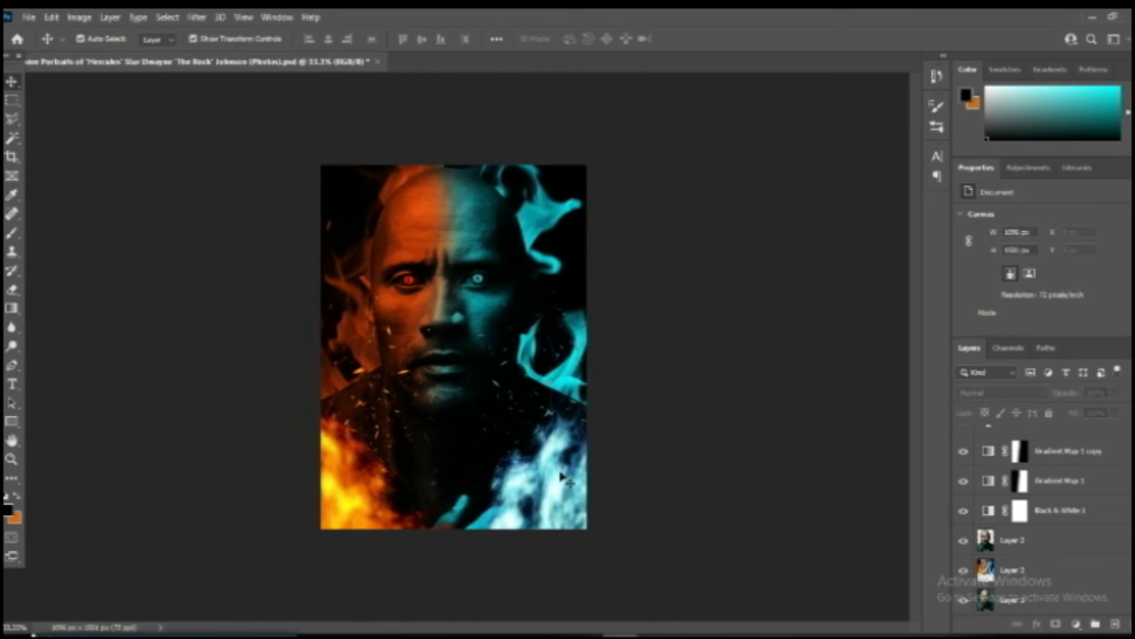
Create a new empty layer above Layer 6 copy.
{"action": "scroll", "coordinate": [1107, 455], "scroll_direction": "up", "scroll_amount": 10}
{"action": "left_click", "coordinate": [1107, 452]}
{"action": "left_click", "coordinate": [1114, 624]}
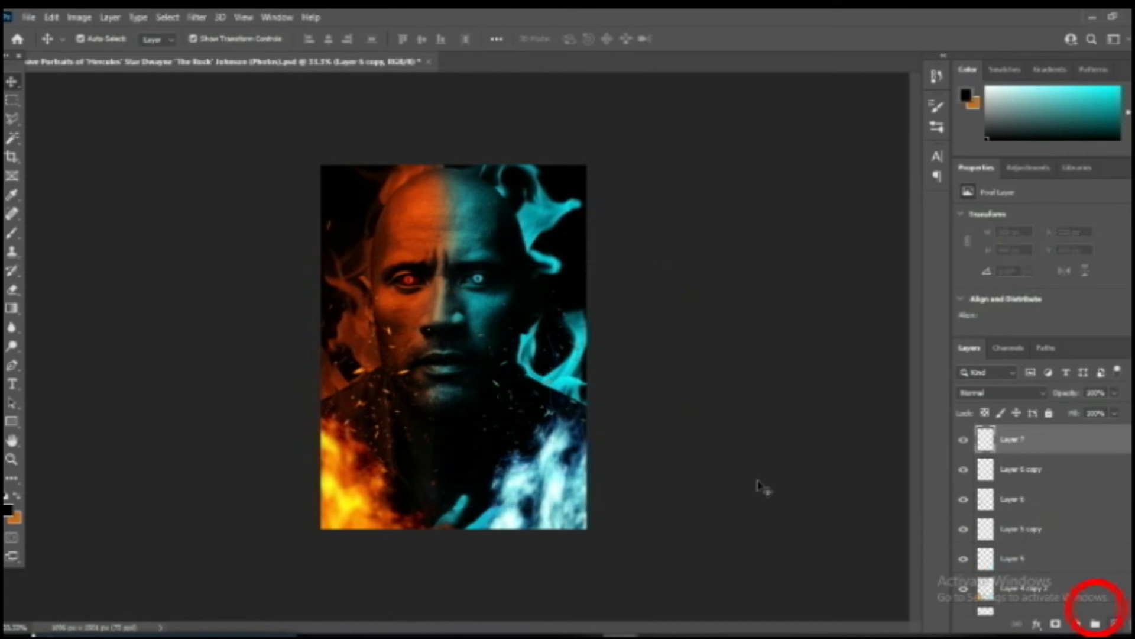
Sample the pale blue foreground flames, switch to the Brush tool and set the foreground color to light cyan.
{"action": "left_click", "coordinate": [11, 195]}
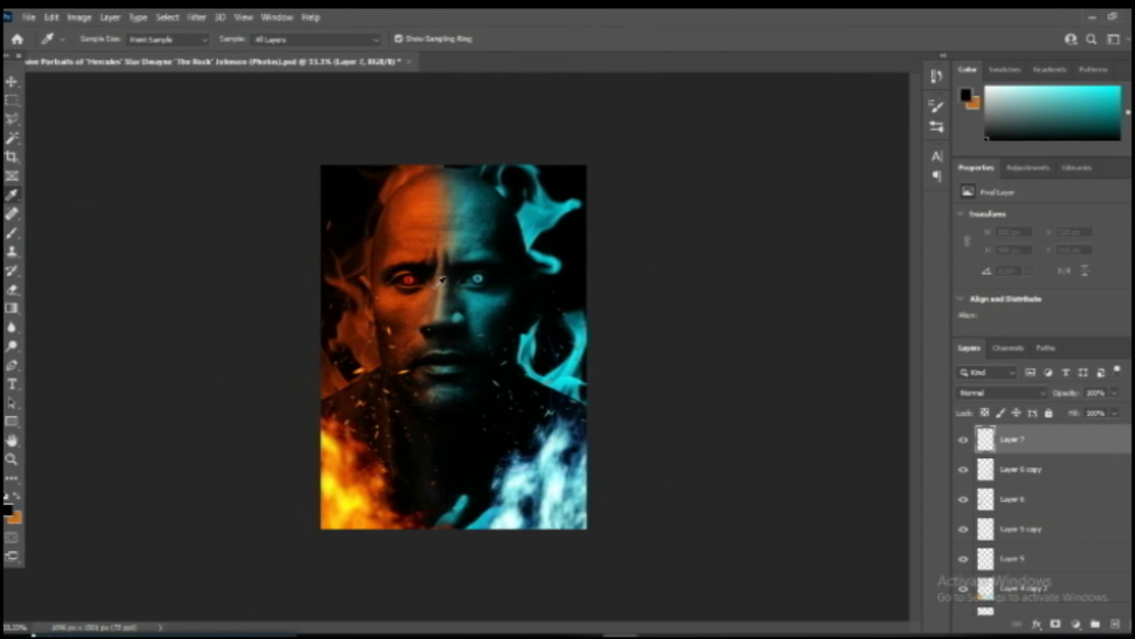
{"action": "left_click", "coordinate": [560, 472]}
{"action": "key", "text": "b"}
{"action": "left_click", "coordinate": [13, 233]}
{"action": "left_click", "coordinate": [9, 510]}
{"action": "left_click", "coordinate": [741, 188]}
{"action": "left_click", "coordinate": [999, 177]}
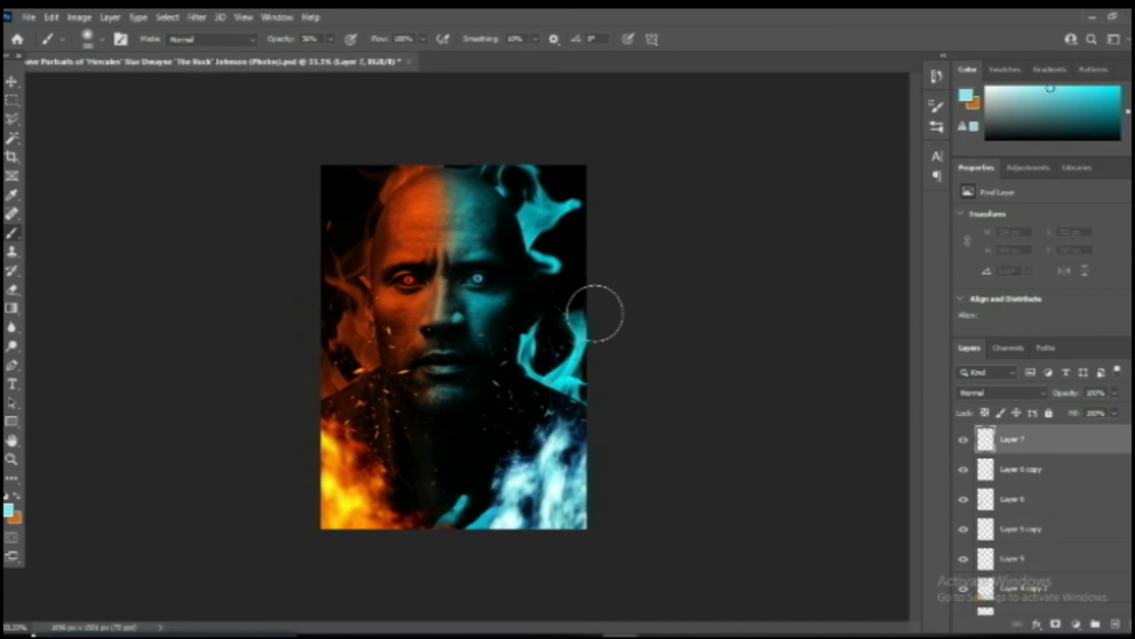
{"action": "key", "text": "bracketright"}
{"action": "key", "text": "bracketright"}
{"action": "mouse_move", "coordinate": [540, 353]}
{"action": "left_mouse_down"}
{"action": "mouse_move", "coordinate": [573, 384]}
{"action": "mouse_move", "coordinate": [562, 355]}
{"action": "left_mouse_up"}
{"action": "key", "text": "ctrl+z"}
{"action": "key", "text": "ctrl+z"}
{"action": "key", "text": "ctrl+z"}
{"action": "key", "text": "ctrl+z"}
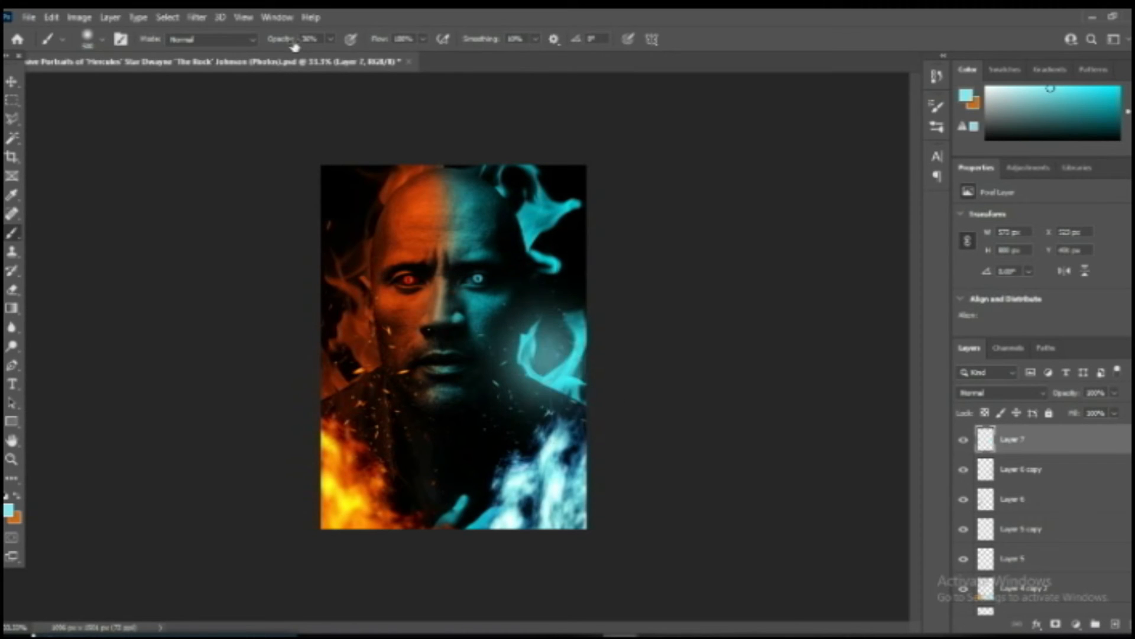
{"action": "key", "text": "ctrl+z"}
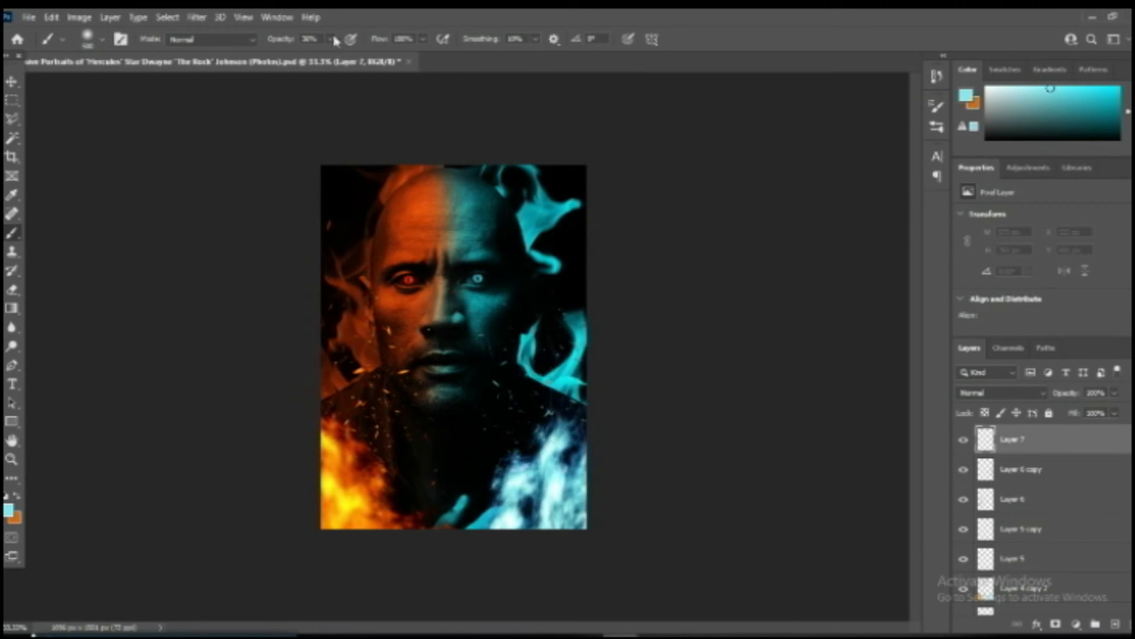
Raise the brush opacity to 100% and paint light cyan over the blue flames in the poster's lower right on Layer 7.
{"action": "left_click", "coordinate": [332, 39]}
{"action": "left_click", "coordinate": [562, 375]}
{"action": "mouse_move", "coordinate": [562, 375]}
{"action": "left_mouse_down"}
{"action": "mouse_move", "coordinate": [563, 469]}
{"action": "mouse_move", "coordinate": [533, 517]}
{"action": "left_mouse_up"}
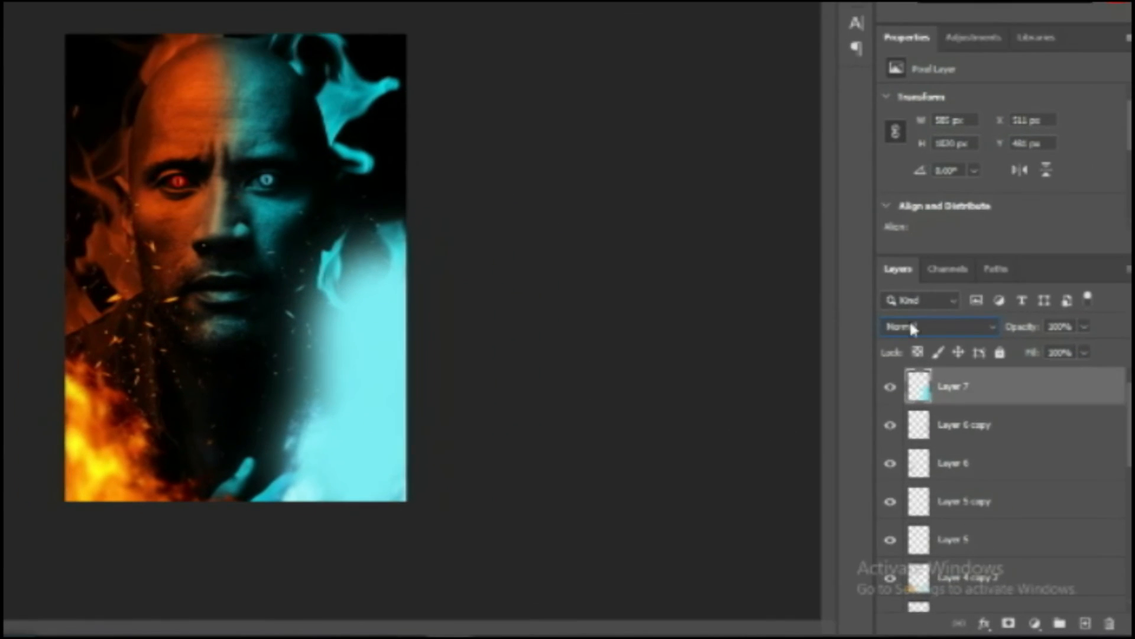
Set Layer 7 to Soft Light at 54% opacity and extend its light cyan paint along the full teal side of the portrait.
{"action": "left_click", "coordinate": [984, 377]}
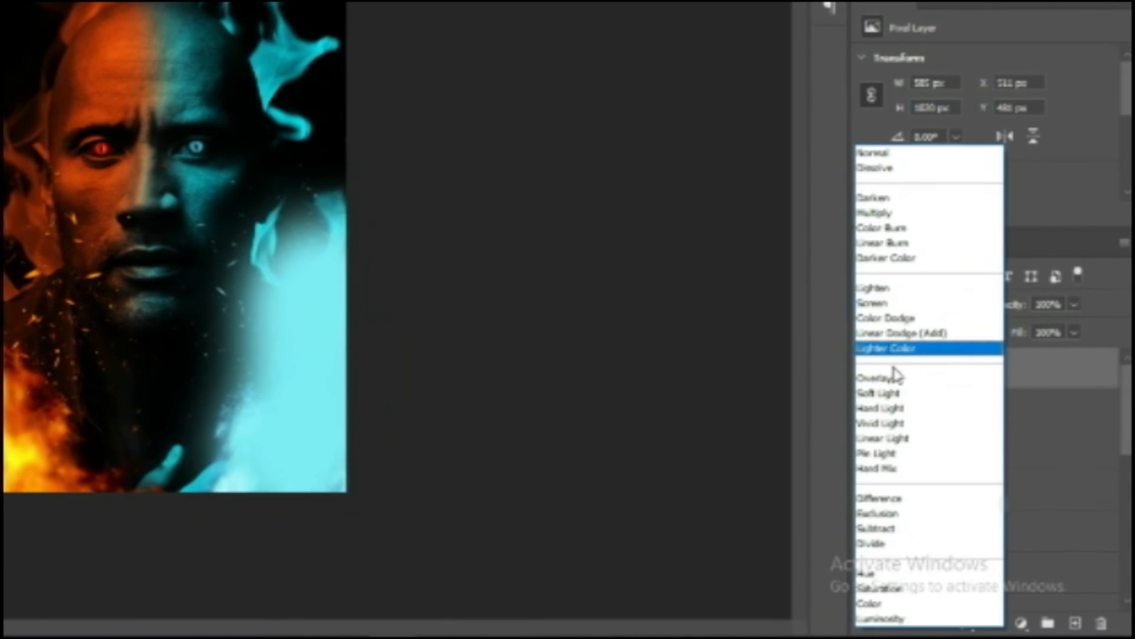
{"action": "left_click", "coordinate": [891, 393]}
{"action": "left_click", "coordinate": [1074, 304]}
{"action": "left_click", "coordinate": [1040, 326]}
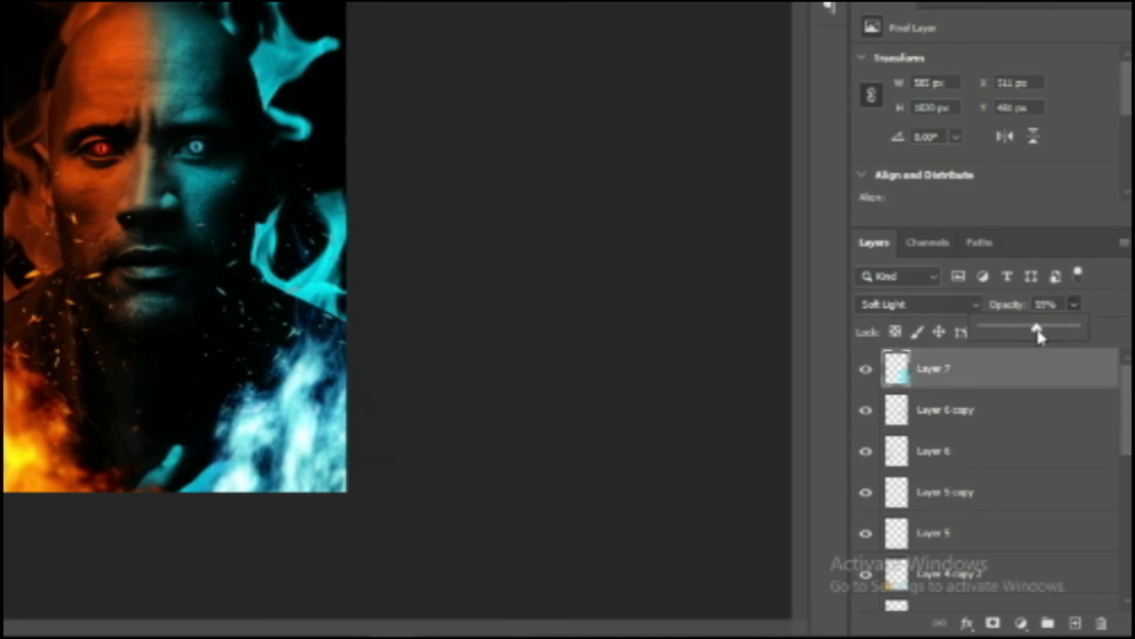
{"action": "left_click_drag", "start_coordinate": [1037, 334], "coordinate": [1034, 334]}
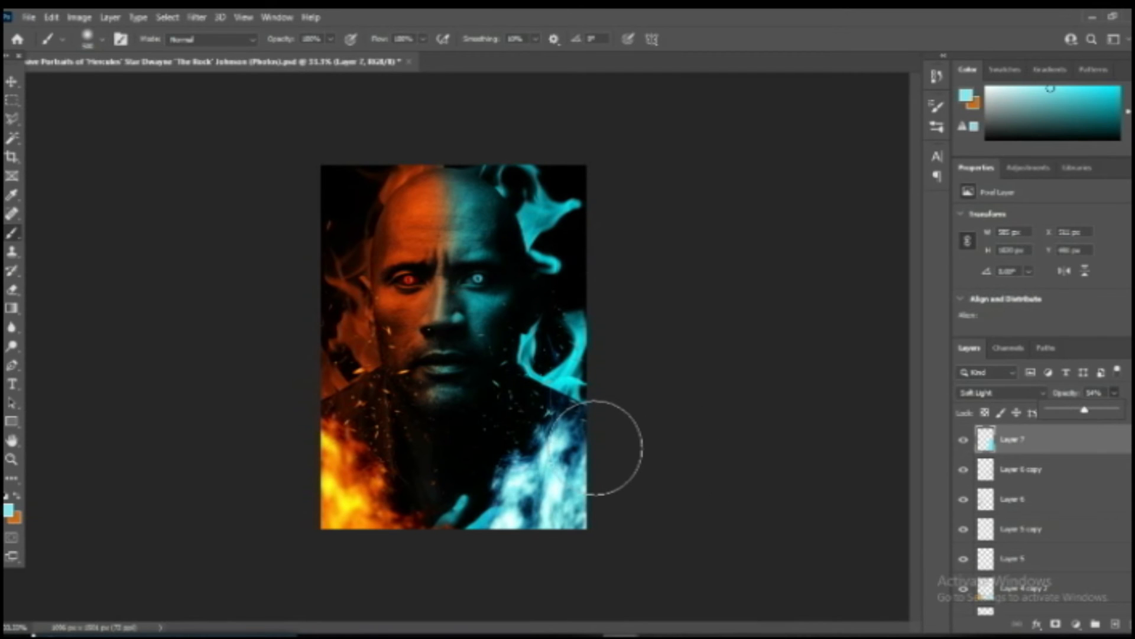
{"action": "left_click", "coordinate": [563, 387]}
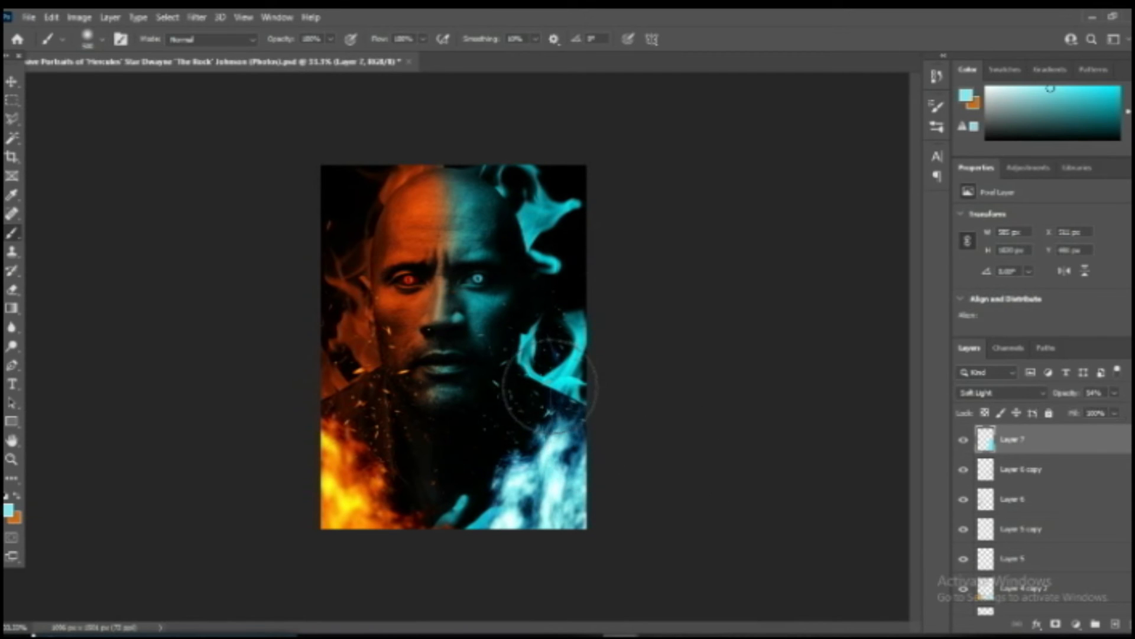
{"action": "mouse_move", "coordinate": [578, 322]}
{"action": "left_mouse_down"}
{"action": "mouse_move", "coordinate": [562, 348]}
{"action": "mouse_move", "coordinate": [542, 299]}
{"action": "mouse_move", "coordinate": [569, 318]}
{"action": "mouse_move", "coordinate": [561, 262]}
{"action": "mouse_move", "coordinate": [570, 303]}
{"action": "mouse_move", "coordinate": [558, 385]}
{"action": "mouse_move", "coordinate": [552, 372]}
{"action": "mouse_move", "coordinate": [508, 513]}
{"action": "left_mouse_up"}
Sample a dark red-orange from the orange flames and brush it over the poster's orange side on a new top layer.
{"action": "key", "text": "i"}
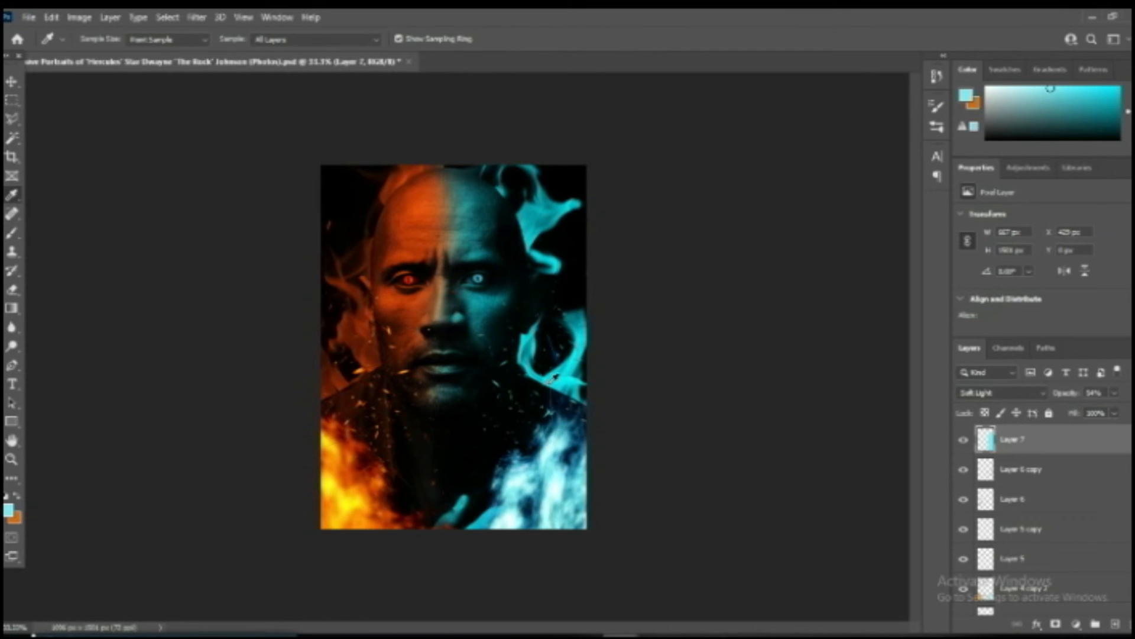
{"action": "key", "text": "x"}
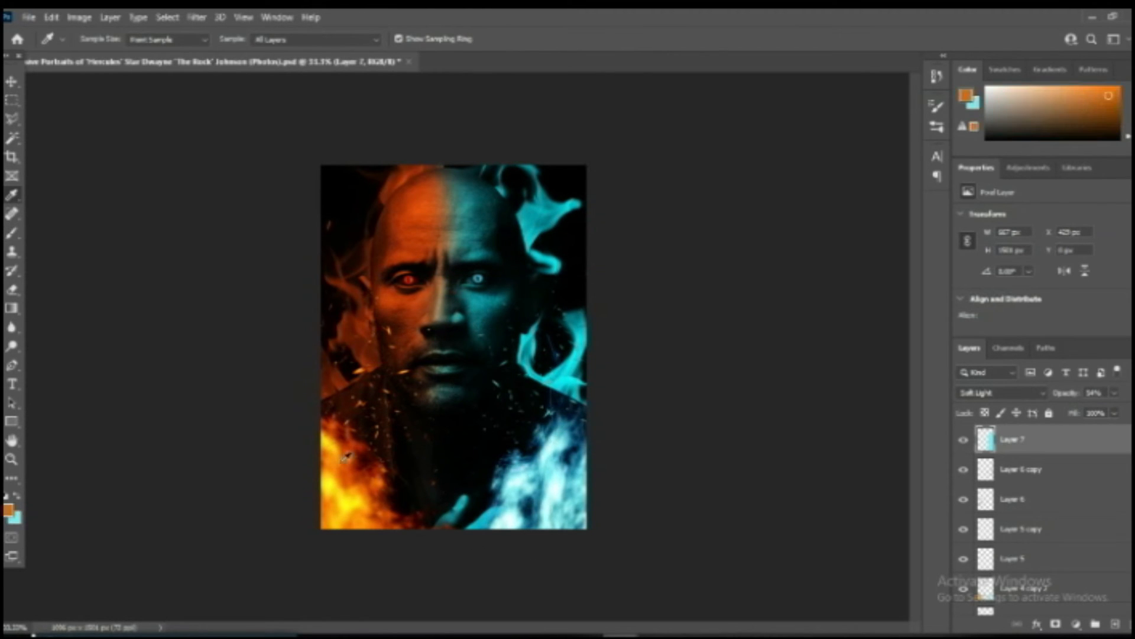
{"action": "left_click", "coordinate": [360, 459]}
{"action": "key", "text": "b"}
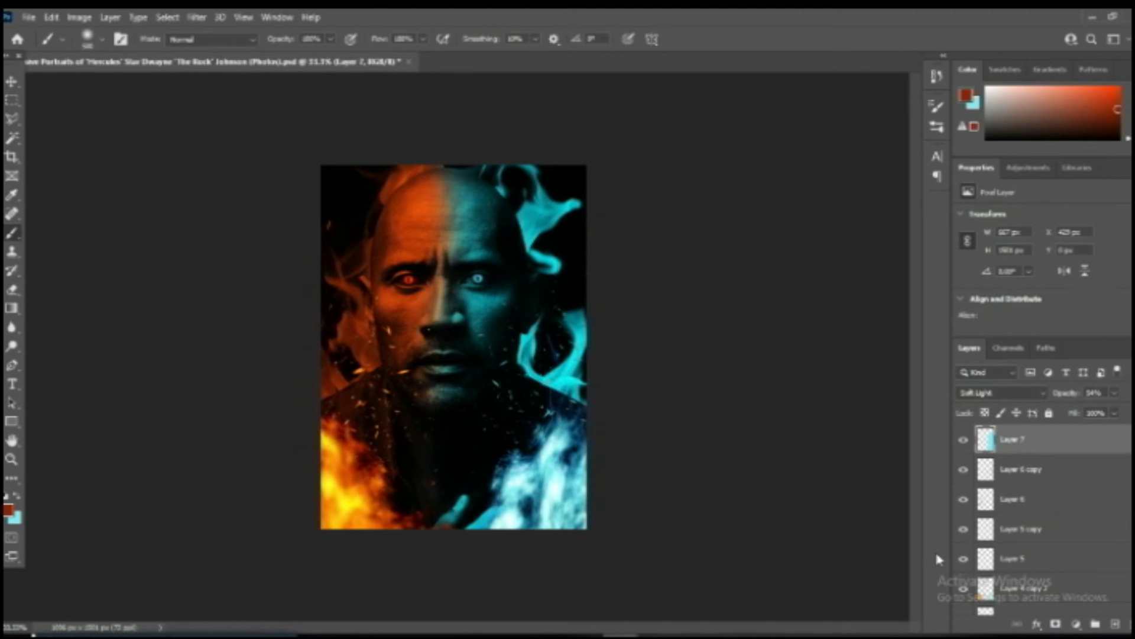
{"action": "left_click", "coordinate": [1116, 624]}
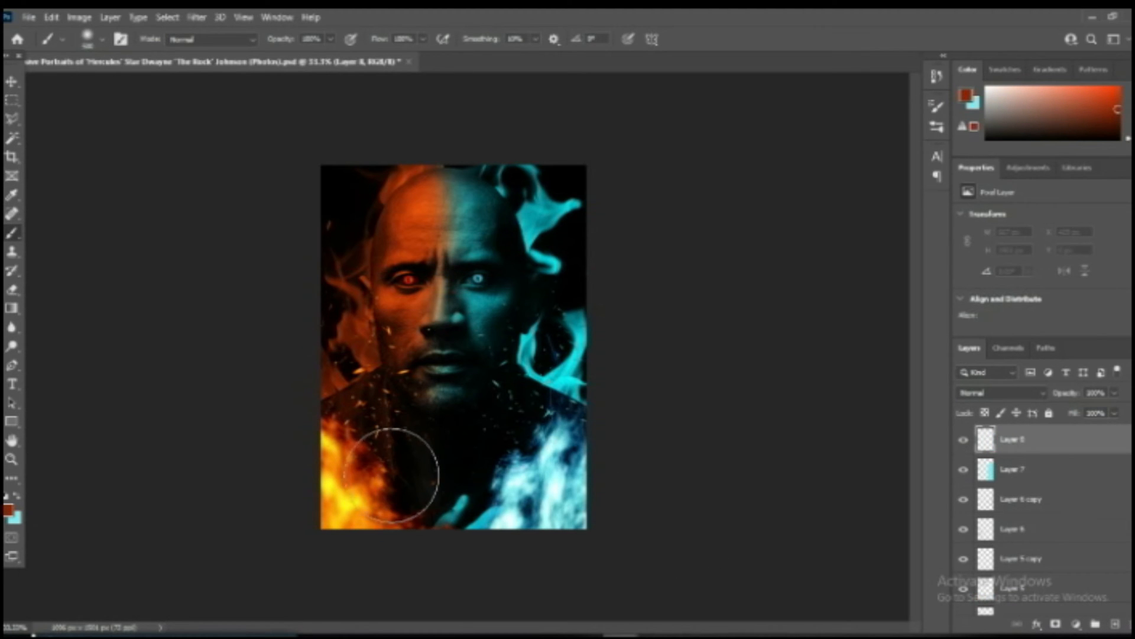
{"action": "mouse_move", "coordinate": [317, 515]}
{"action": "left_mouse_down"}
{"action": "mouse_move", "coordinate": [308, 453]}
{"action": "mouse_move", "coordinate": [317, 411]}
{"action": "mouse_move", "coordinate": [372, 527]}
{"action": "left_mouse_up"}
Blend the red-orange paint layer with Soft Light and lower its opacity to 39%.
{"action": "left_click", "coordinate": [976, 399]}
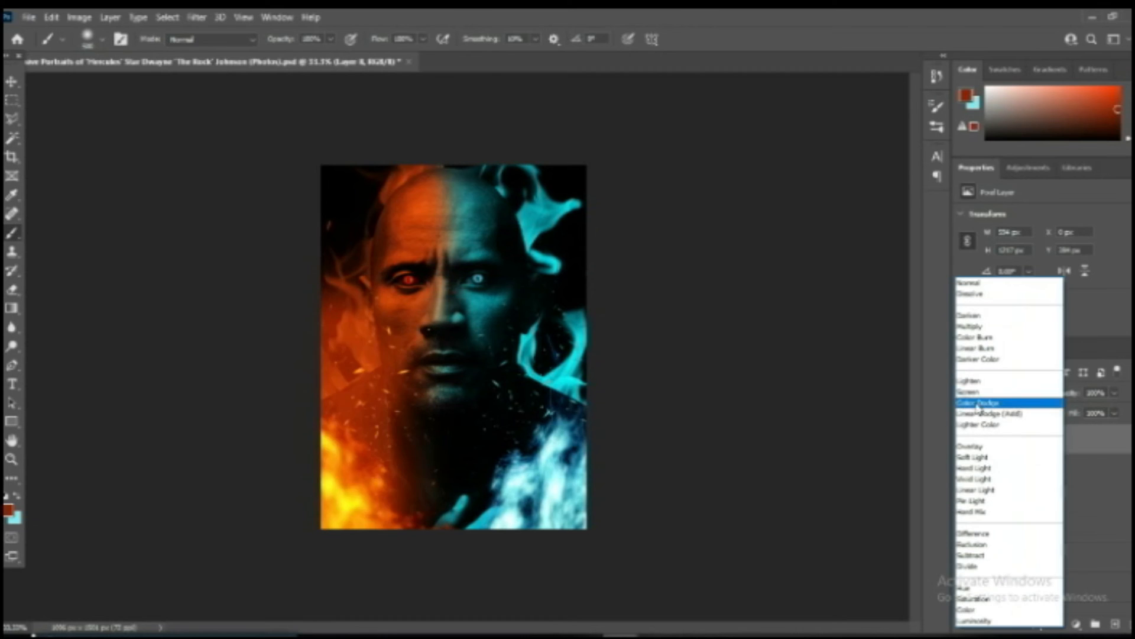
{"action": "left_click", "coordinate": [976, 458]}
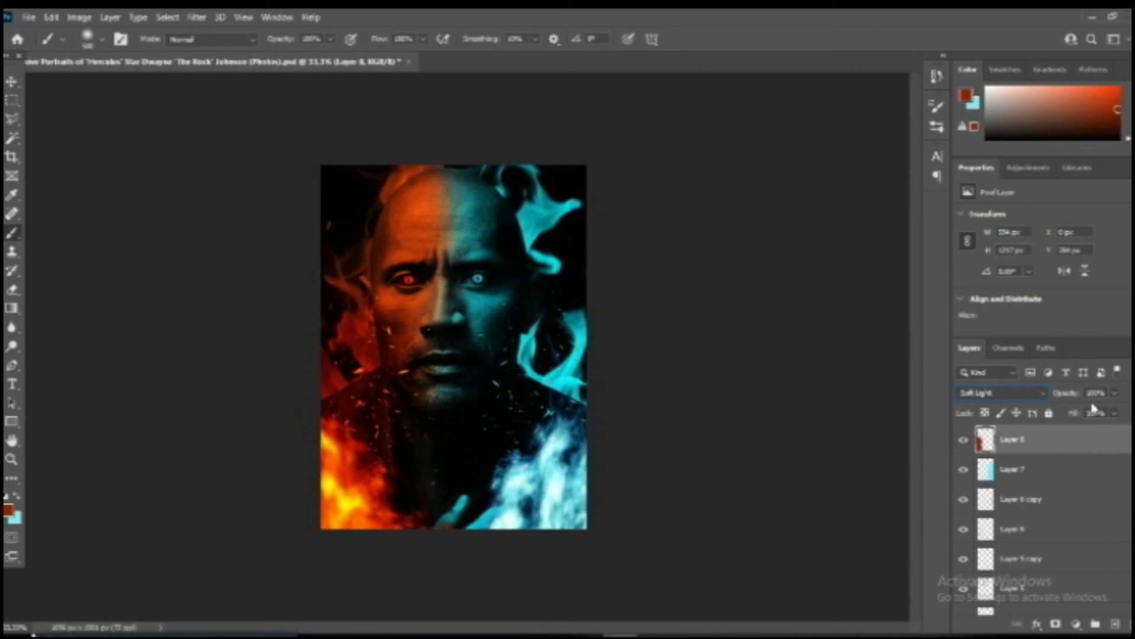
{"action": "left_click", "coordinate": [1116, 393]}
{"action": "left_click_drag", "start_coordinate": [1096, 414], "coordinate": [1092, 414]}
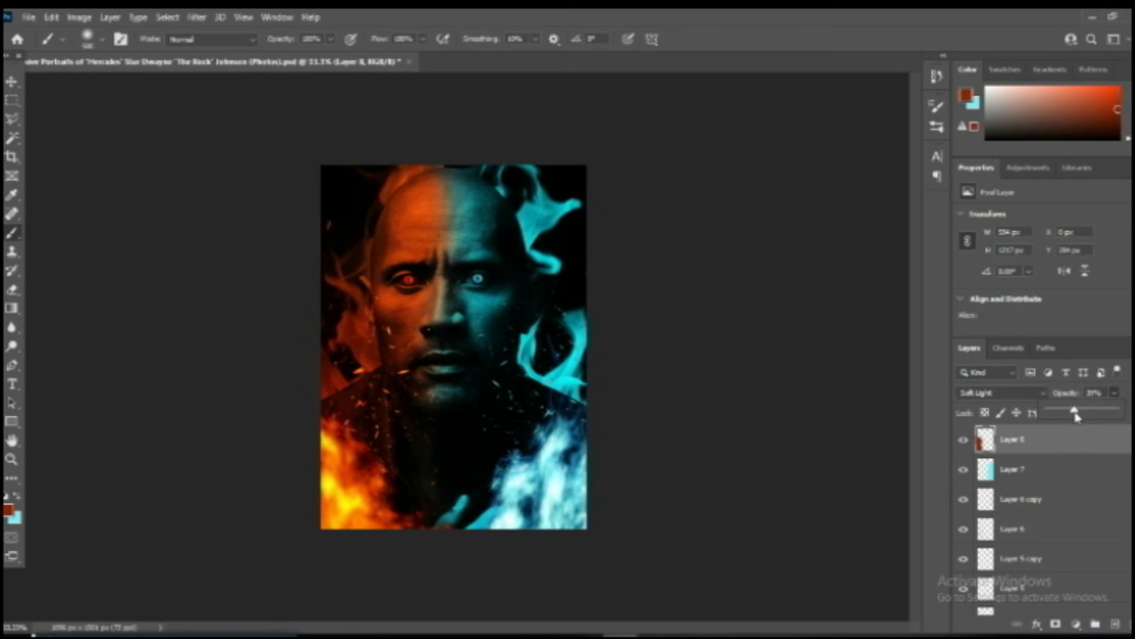
{"action": "key", "text": "v"}
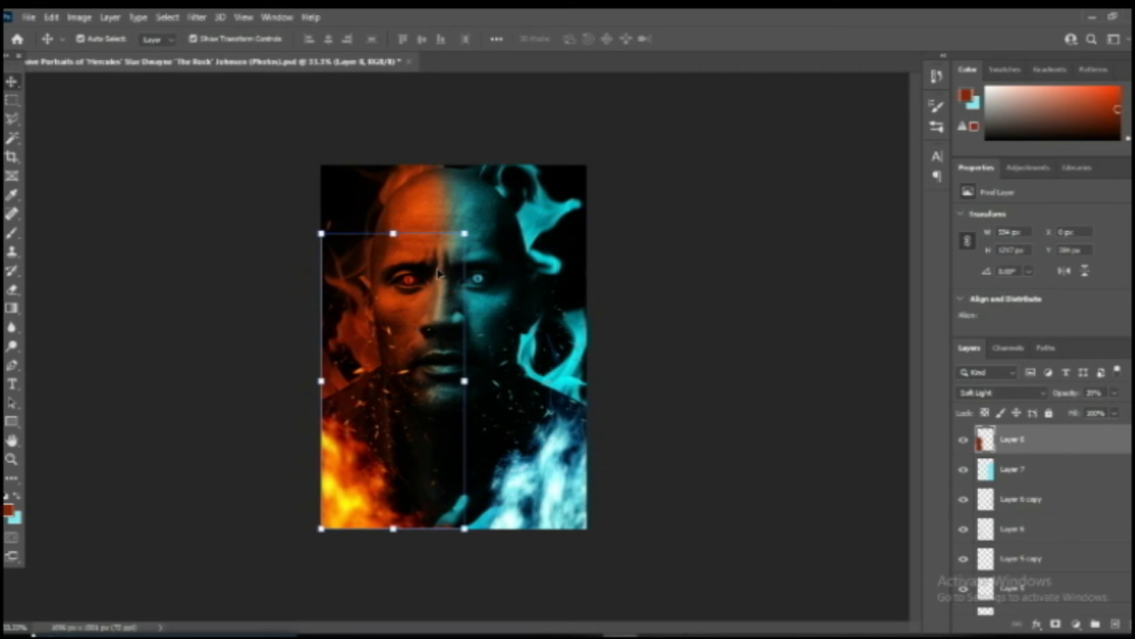
{"action": "key", "text": "e"}
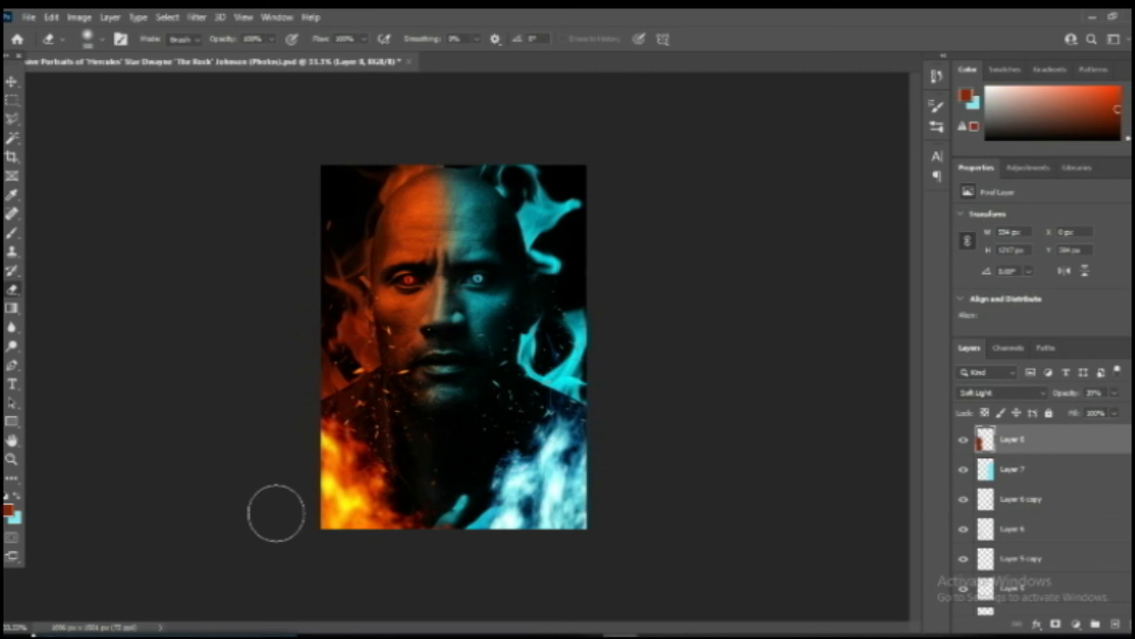
{"action": "left_click", "coordinate": [1072, 528]}
{"action": "key", "text": "v"}
{"action": "left_click", "coordinate": [555, 509]}
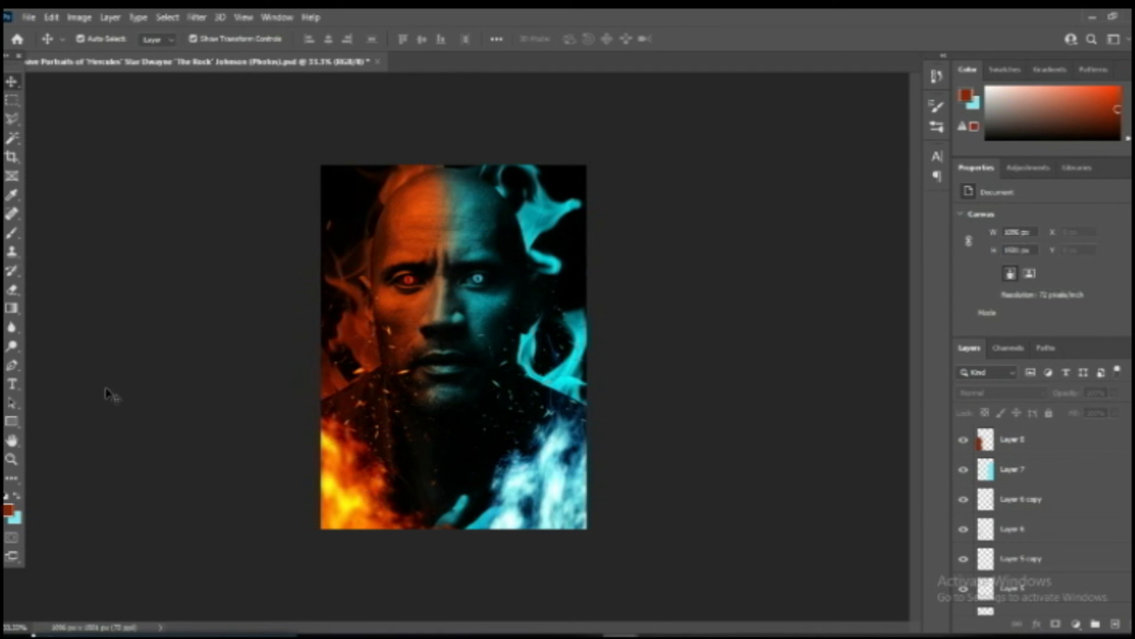
Add the title text "Rambo" in Ravenscroft, enlarge it and center it on the chest below the chin.
{"action": "left_click", "coordinate": [12, 385]}
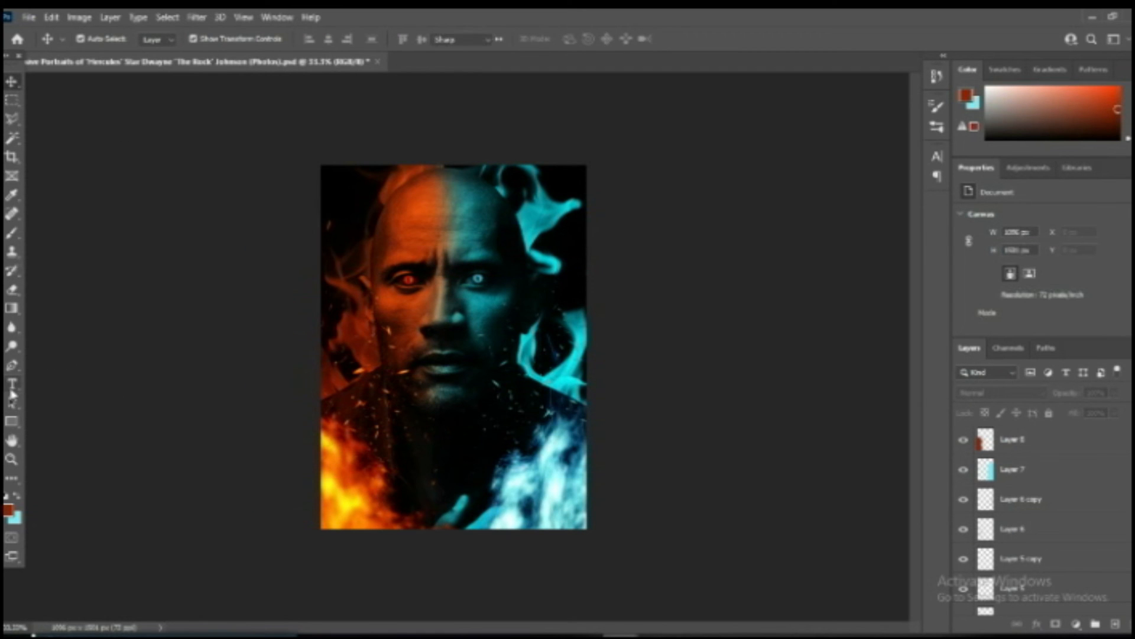
{"action": "left_click", "coordinate": [438, 425]}
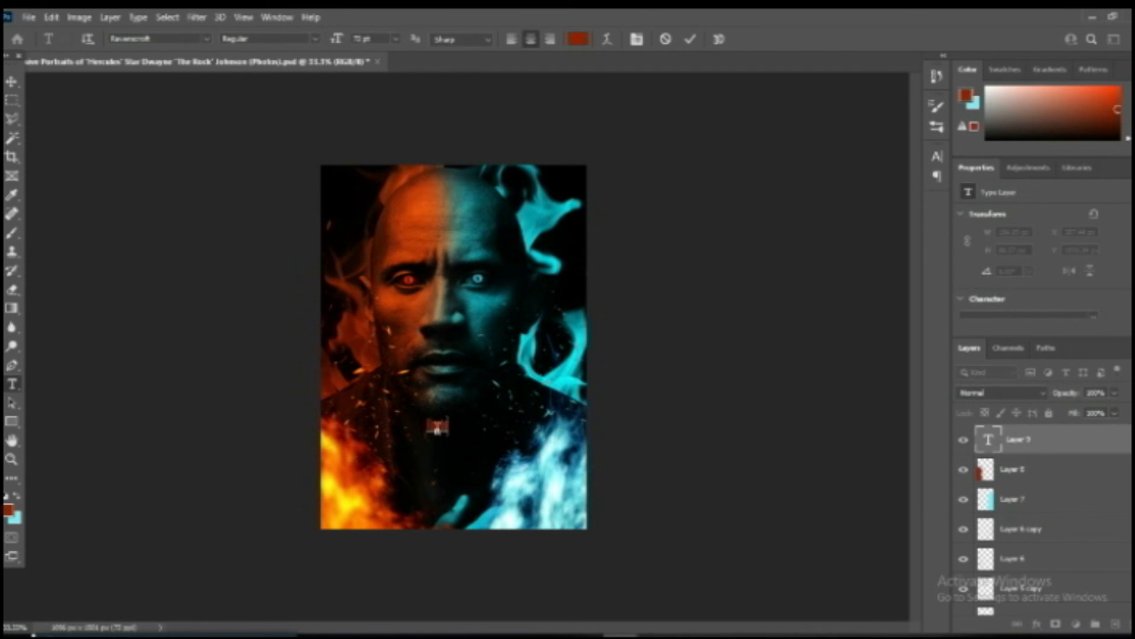
{"action": "left_click", "coordinate": [12, 81]}
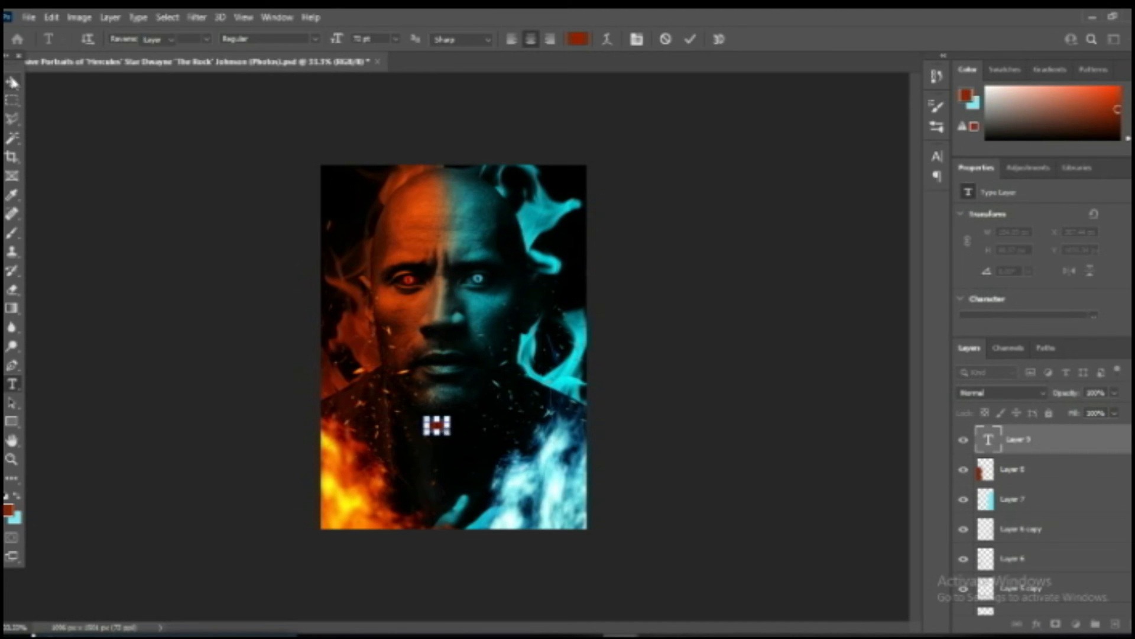
{"action": "key", "text": "ctrl+t"}
{"action": "left_click_drag", "start_coordinate": [451, 436], "coordinate": [552, 495]}
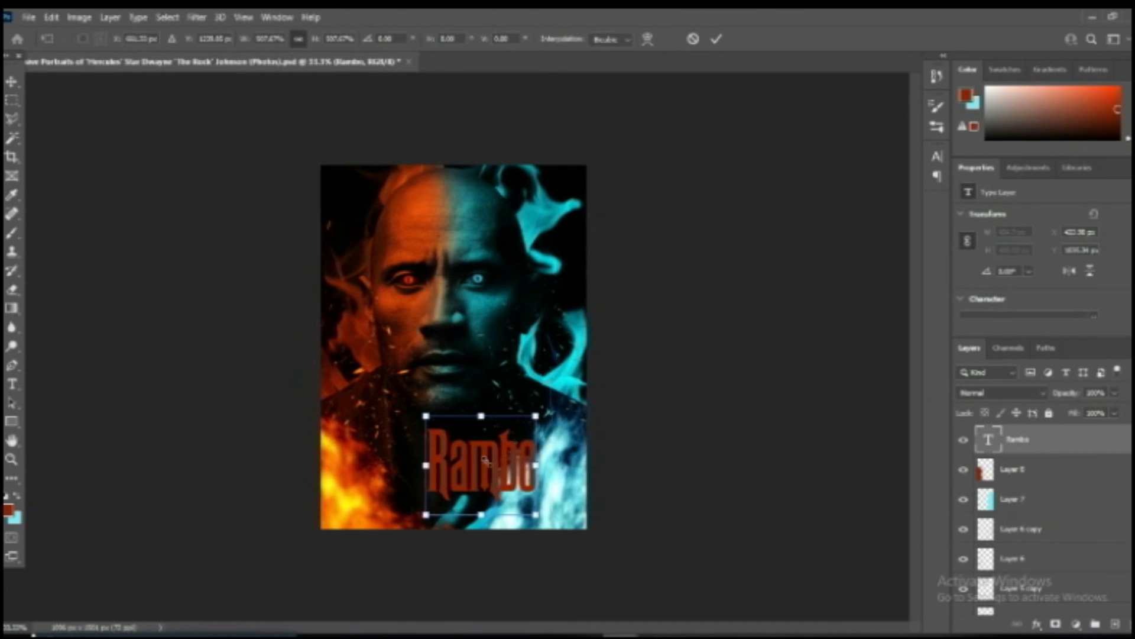
{"action": "left_click_drag", "start_coordinate": [491, 463], "coordinate": [460, 442]}
{"action": "key", "text": "Return"}
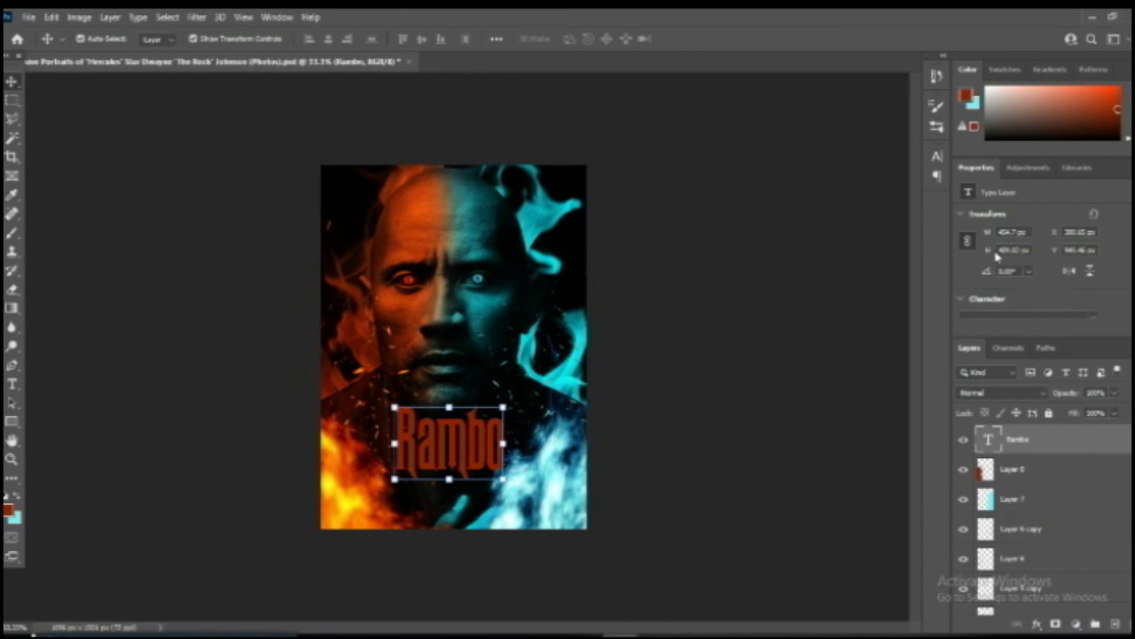
Change the text color of the "Rambo" title to white.
{"action": "left_click", "coordinate": [937, 159]}
{"action": "left_click", "coordinate": [891, 244]}
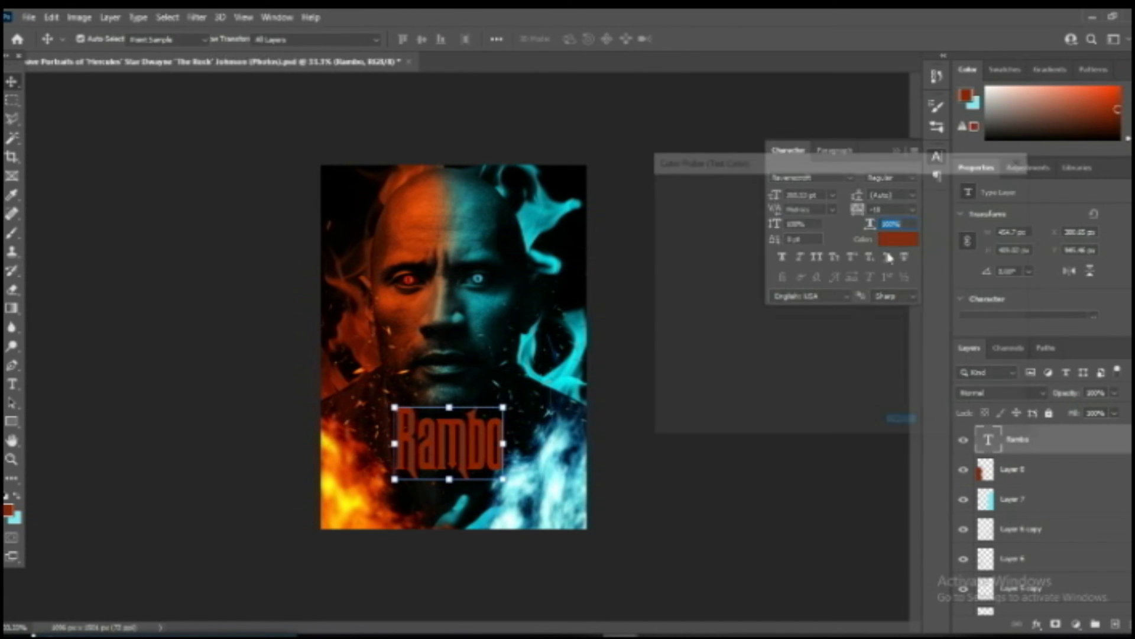
{"action": "left_click_drag", "start_coordinate": [674, 210], "coordinate": [675, 180]}
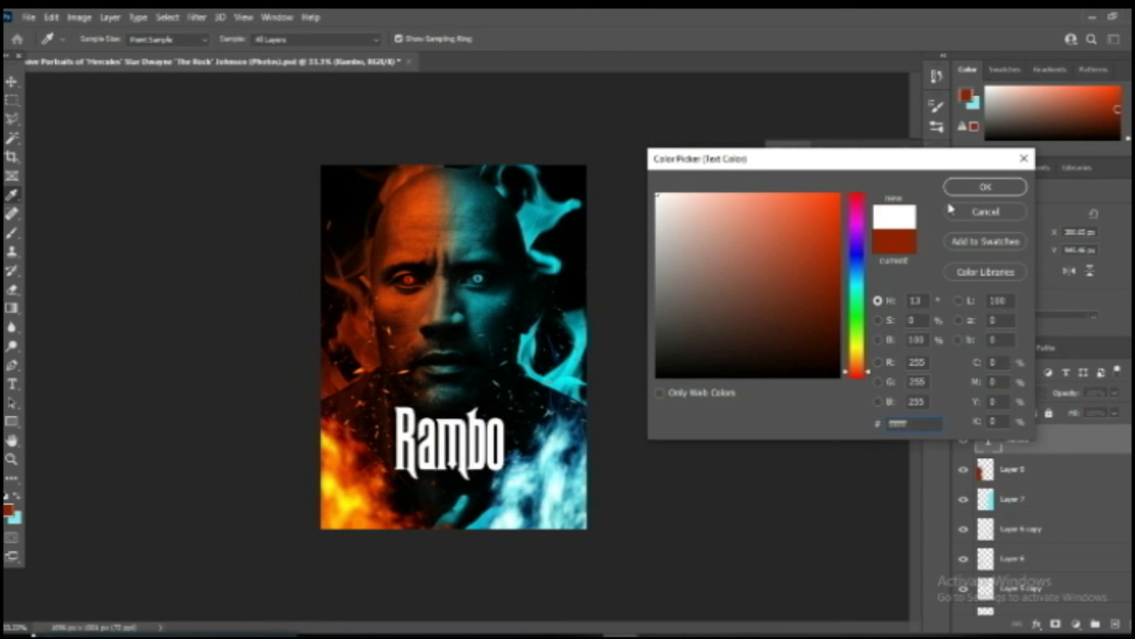
{"action": "left_click", "coordinate": [982, 186]}
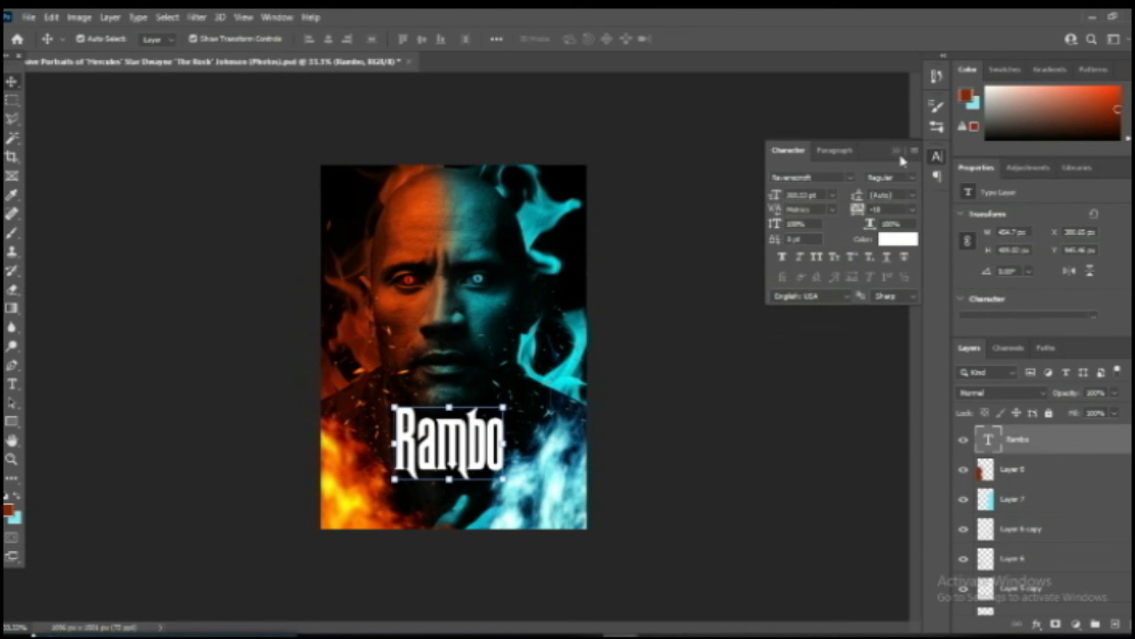
{"action": "left_click", "coordinate": [900, 152]}
Scale the "Rambo" title down to about 82% and keep it centered below the chin.
{"action": "left_click_drag", "start_coordinate": [506, 409], "coordinate": [483, 448]}
{"action": "left_click", "coordinate": [704, 385]}
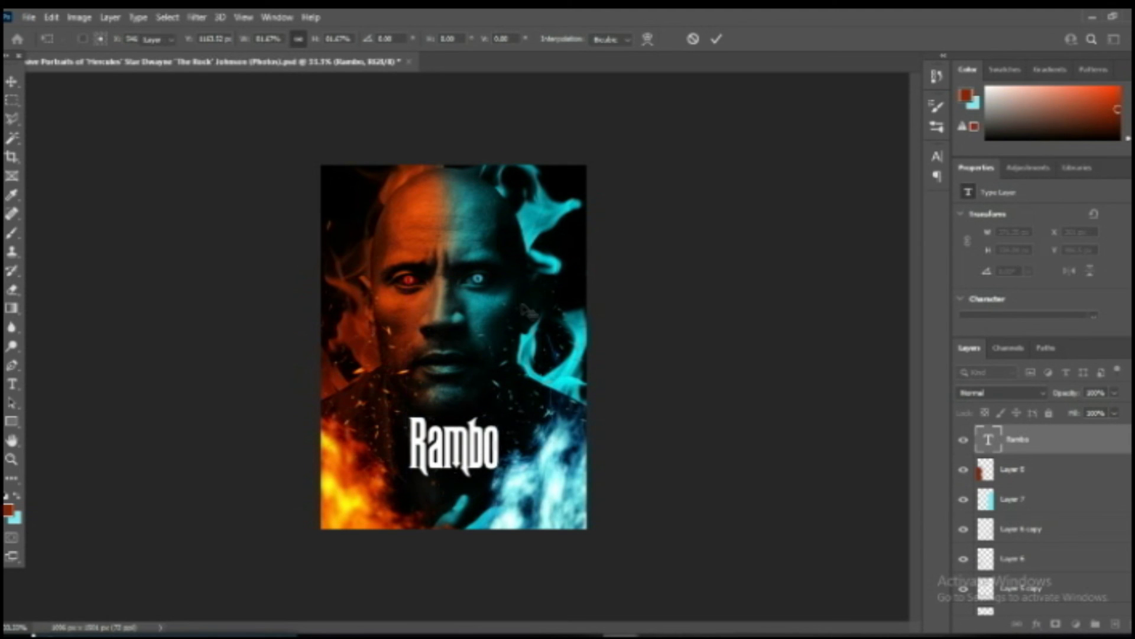
{"action": "left_click", "coordinate": [672, 443]}
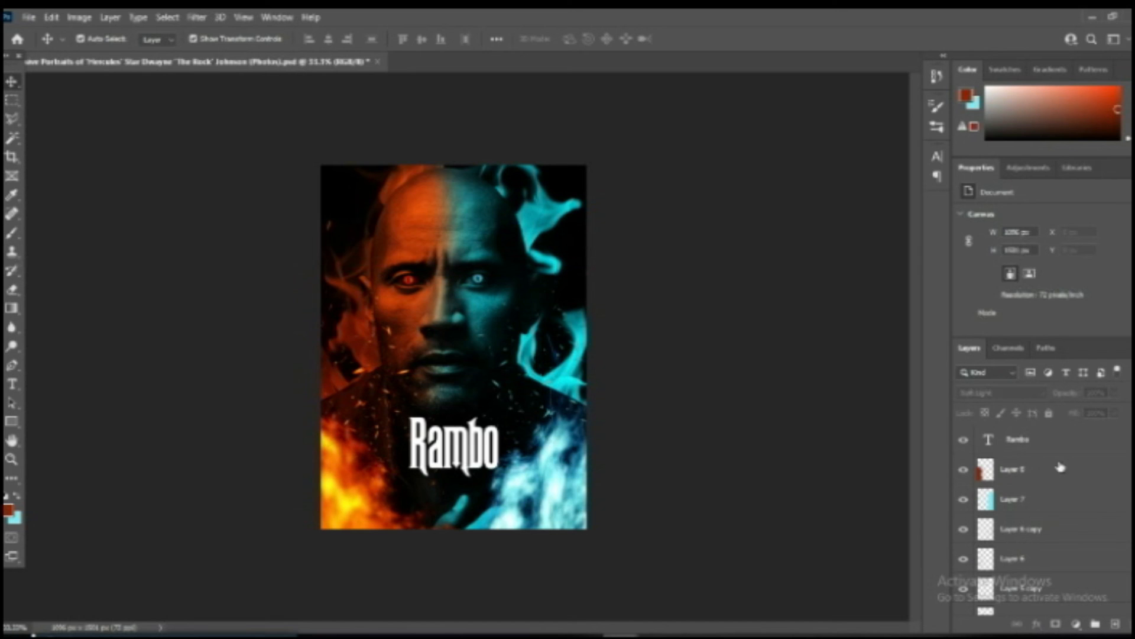
Select the artwork layers from Layer 8 down to the flame image and shift them together slightly up and right beneath the title.
{"action": "left_click", "coordinate": [1061, 467]}
{"action": "scroll", "coordinate": [1060, 467], "scroll_direction": "down", "scroll_amount": 5}
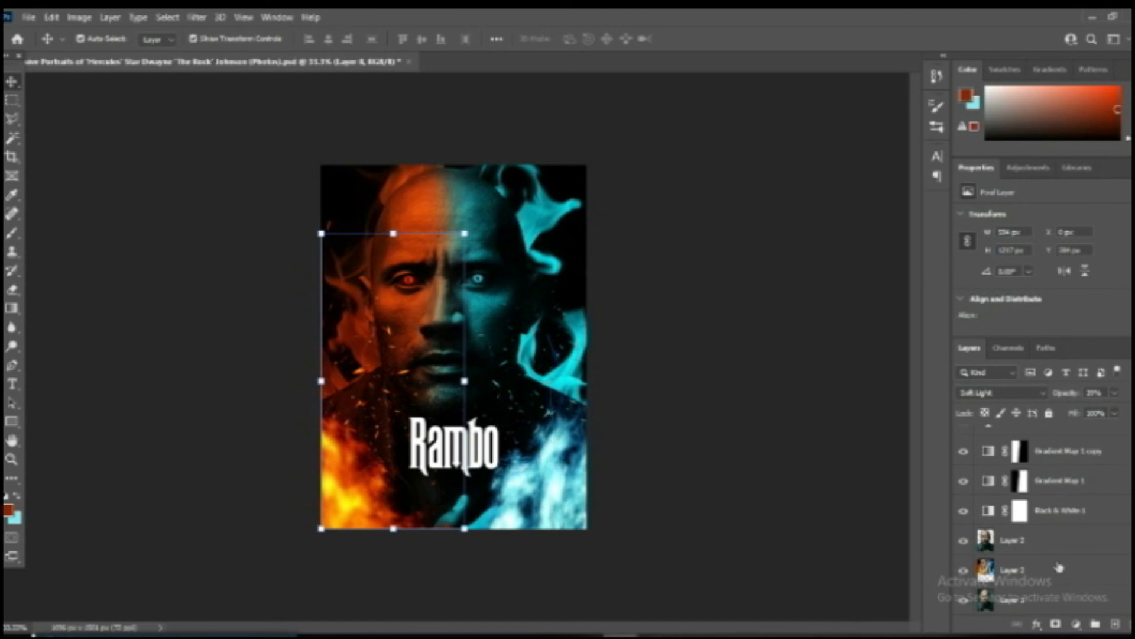
{"action": "left_click", "coordinate": [1043, 568], "text": "shift"}
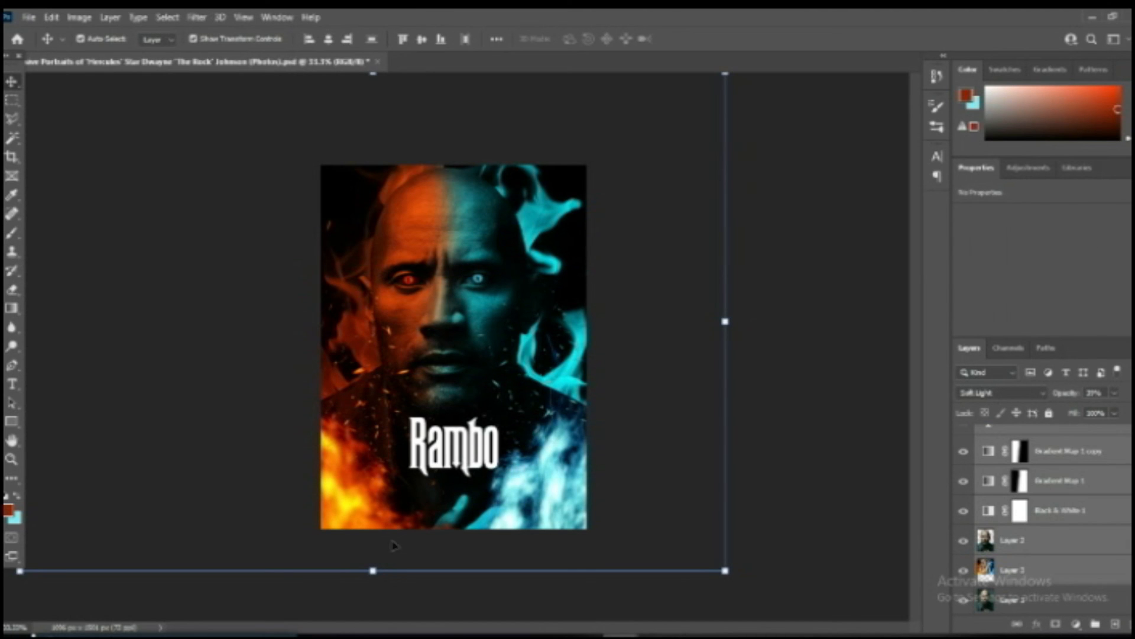
{"action": "left_click", "coordinate": [361, 573]}
{"action": "left_click_drag", "start_coordinate": [493, 410], "coordinate": [501, 404]}
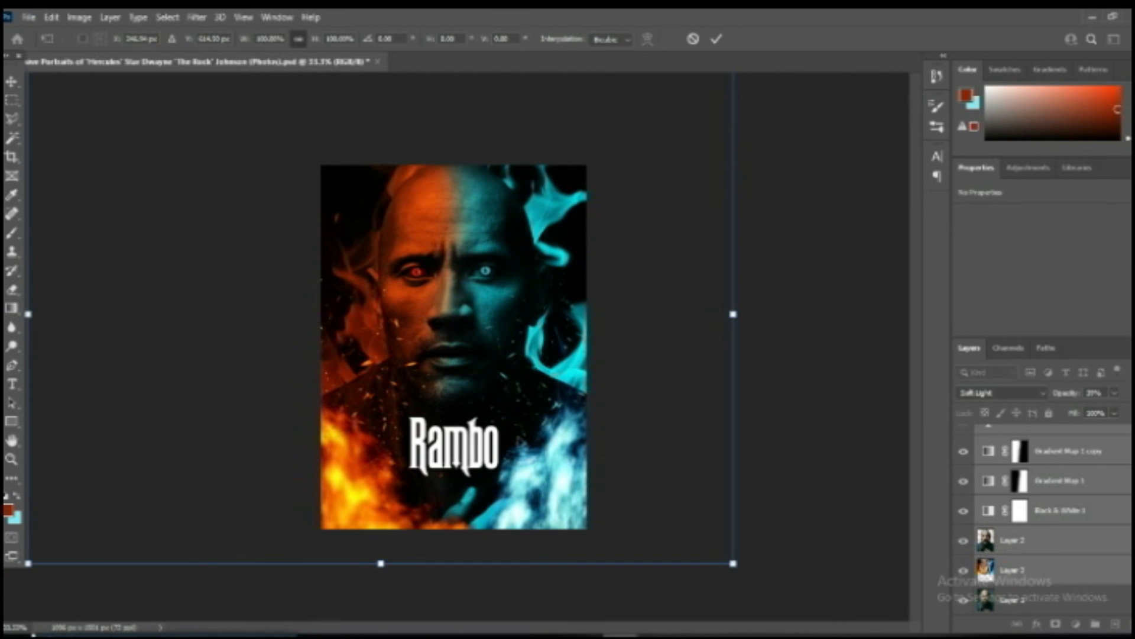
{"action": "key", "text": "Escape"}
{"action": "left_click", "coordinate": [780, 381]}
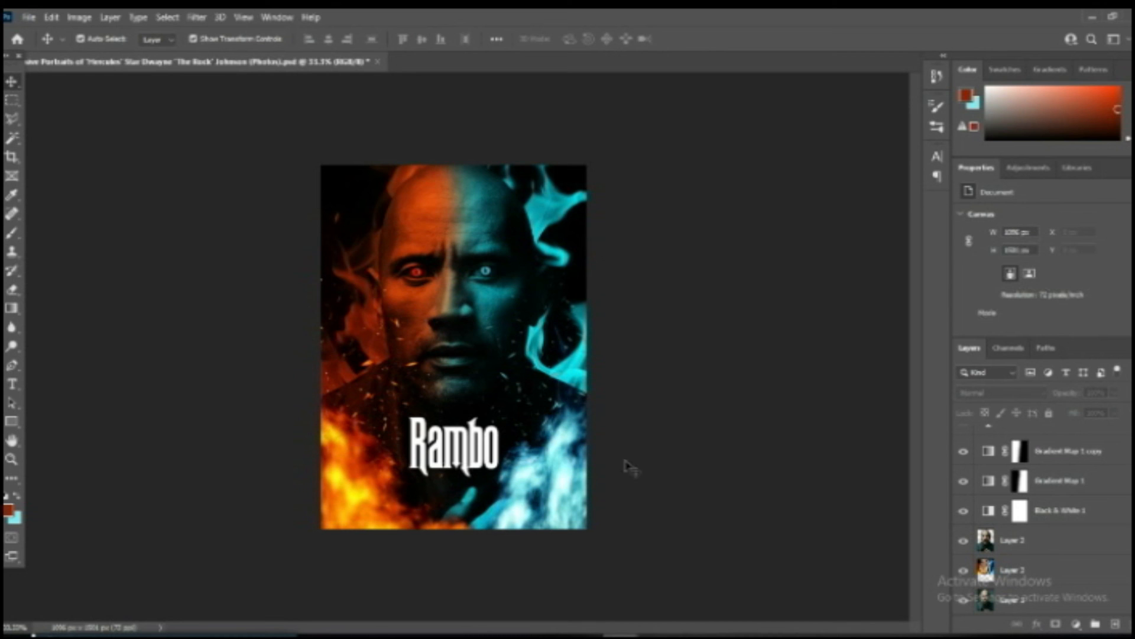
Raise the cast credits text layer to the top of the layer stack, above the "Rambo" title.
{"action": "scroll", "coordinate": [1026, 561], "scroll_direction": "up", "scroll_amount": 5}
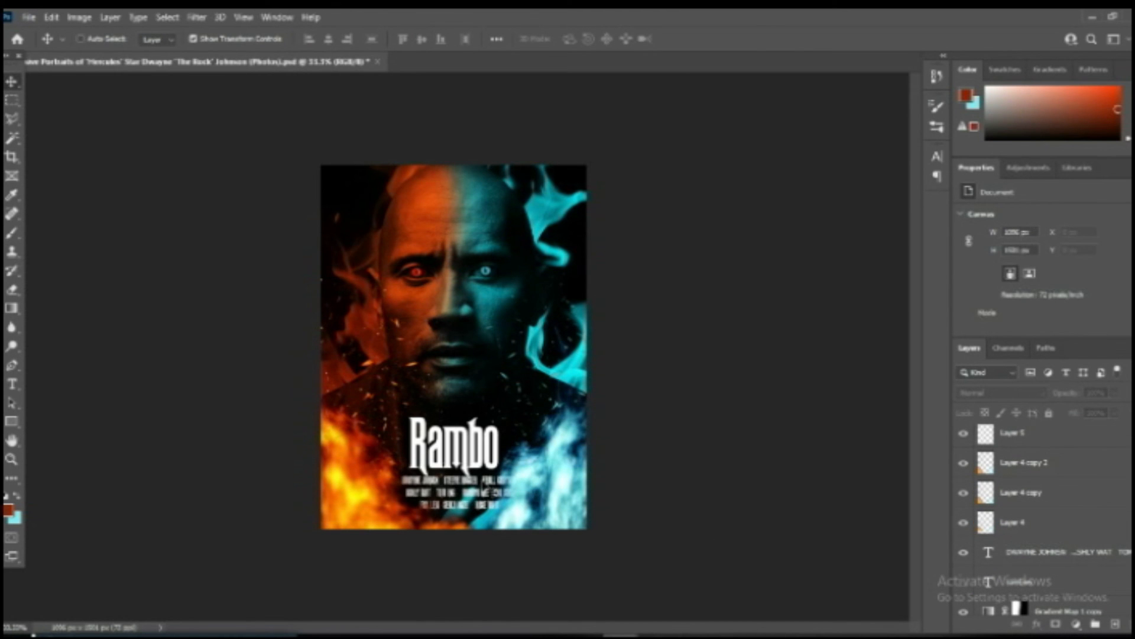
{"action": "key", "text": "ctrl+plus"}
{"action": "left_click", "coordinate": [443, 547]}
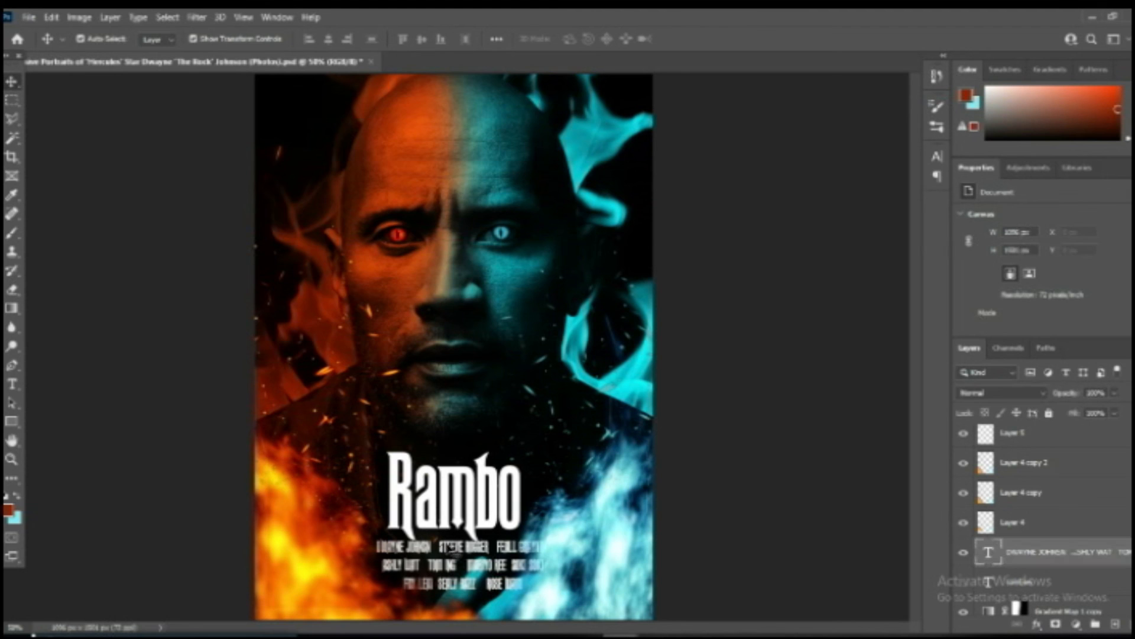
{"action": "key", "text": "ctrl+bracketright"}
{"action": "key", "text": "ctrl+bracketright"}
{"action": "key", "text": "ctrl+bracketright"}
{"action": "key", "text": "ctrl+bracketright"}
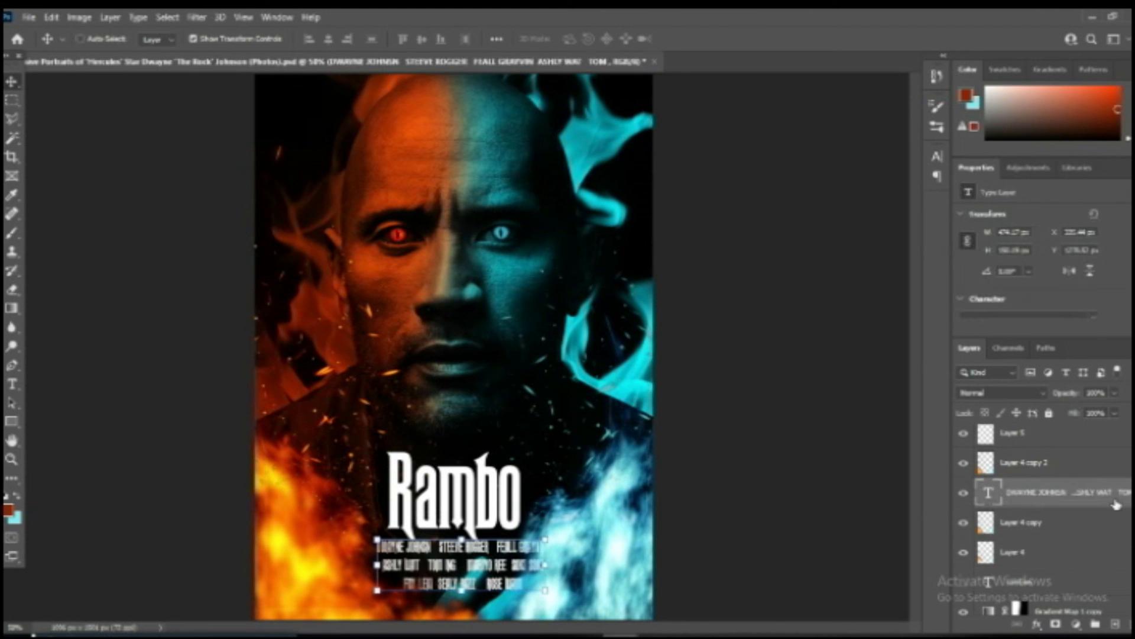
{"action": "key", "text": "ctrl+bracketright"}
{"action": "key", "text": "ctrl+bracketright"}
{"action": "key", "text": "ctrl+bracketright"}
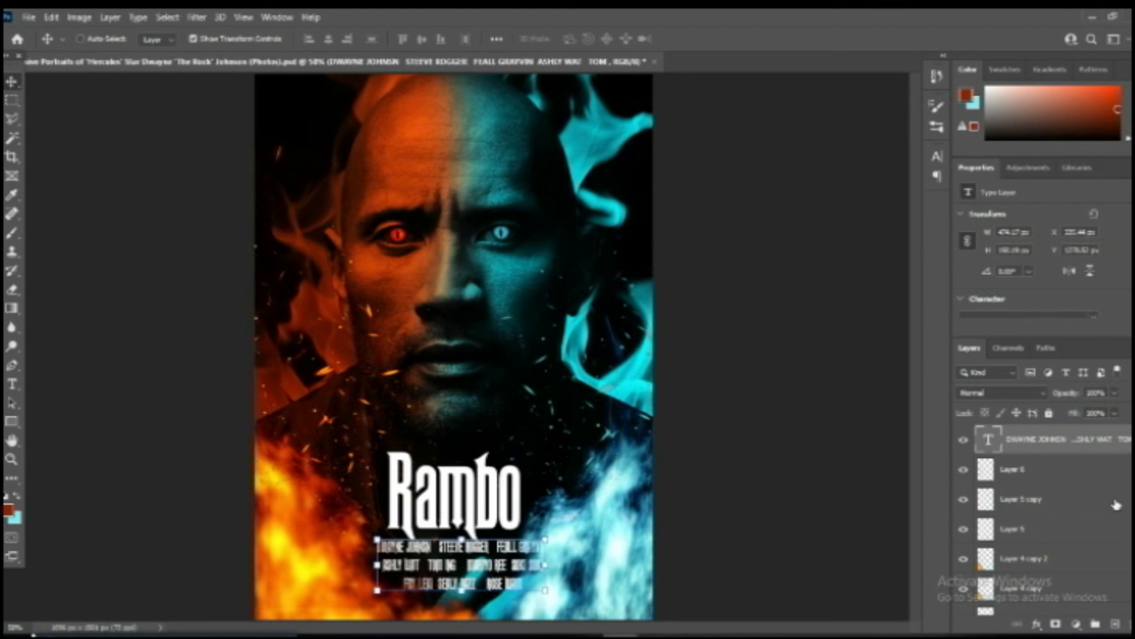
{"action": "key", "text": "ctrl+bracketright"}
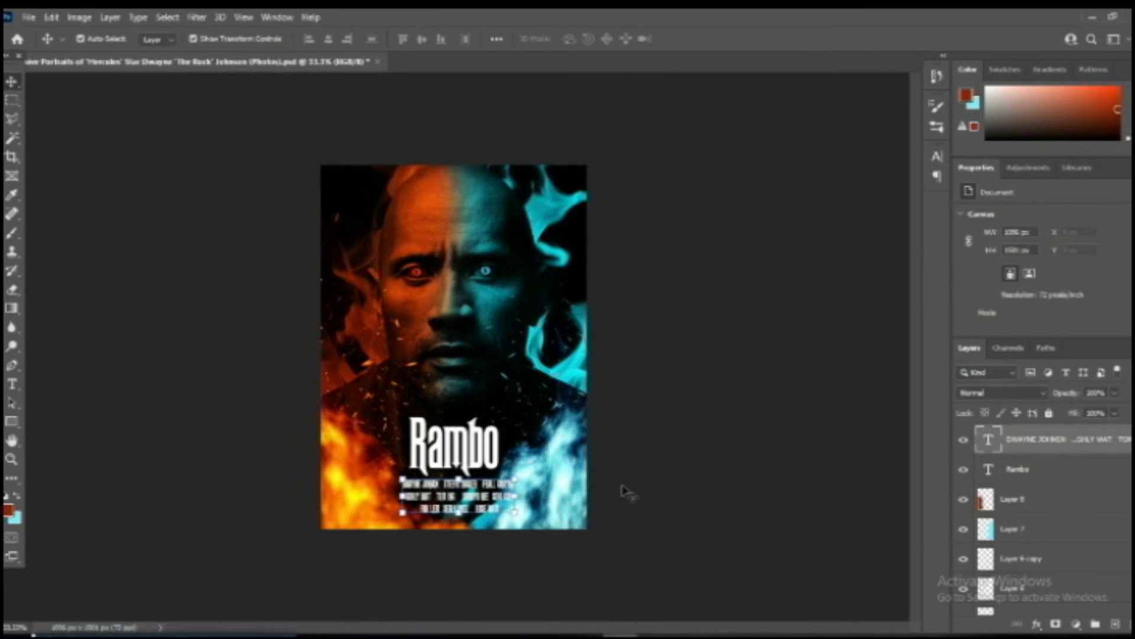
{"action": "left_click", "coordinate": [726, 434]}
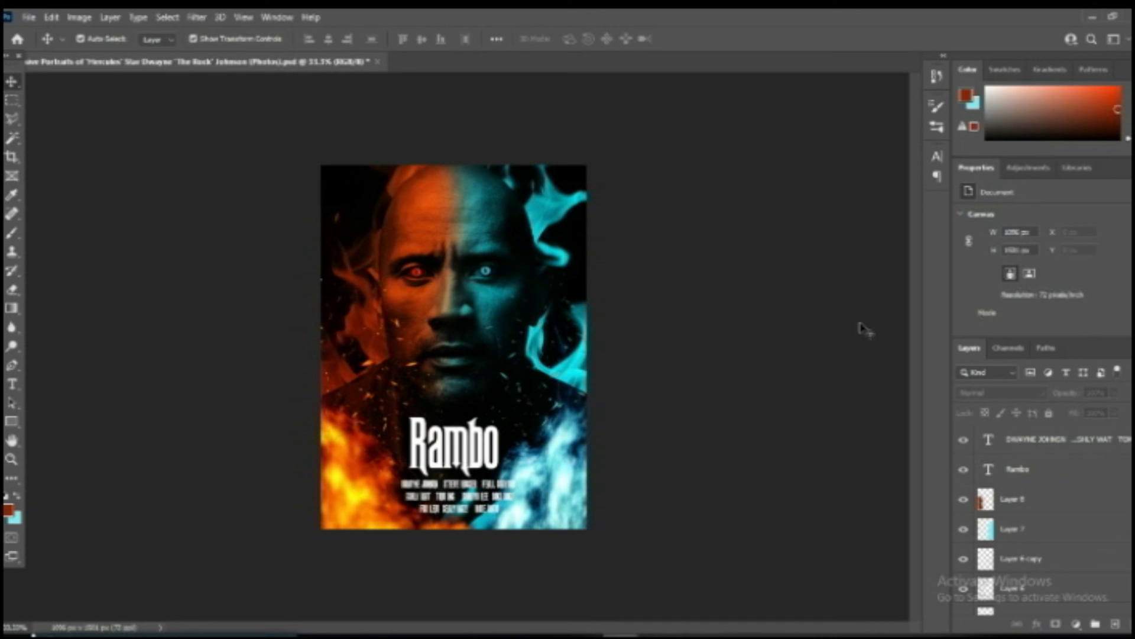
Add a Color Balance adjustment layer above all layers and shift its midtones along the magenta-green range.
{"action": "left_click", "coordinate": [1076, 623]}
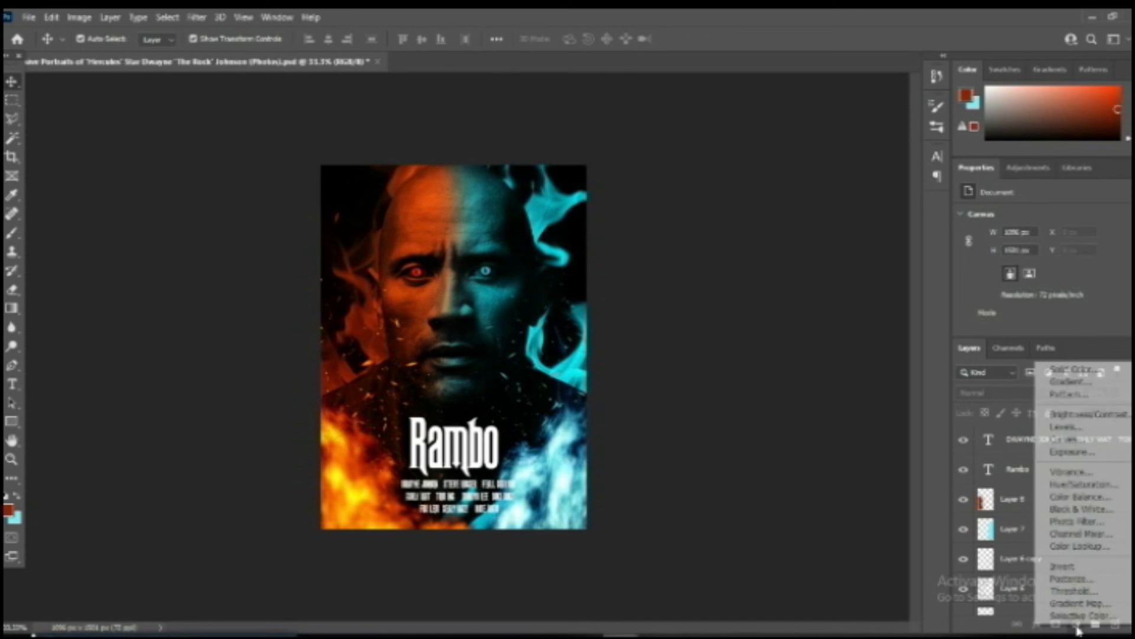
{"action": "left_click", "coordinate": [1081, 498]}
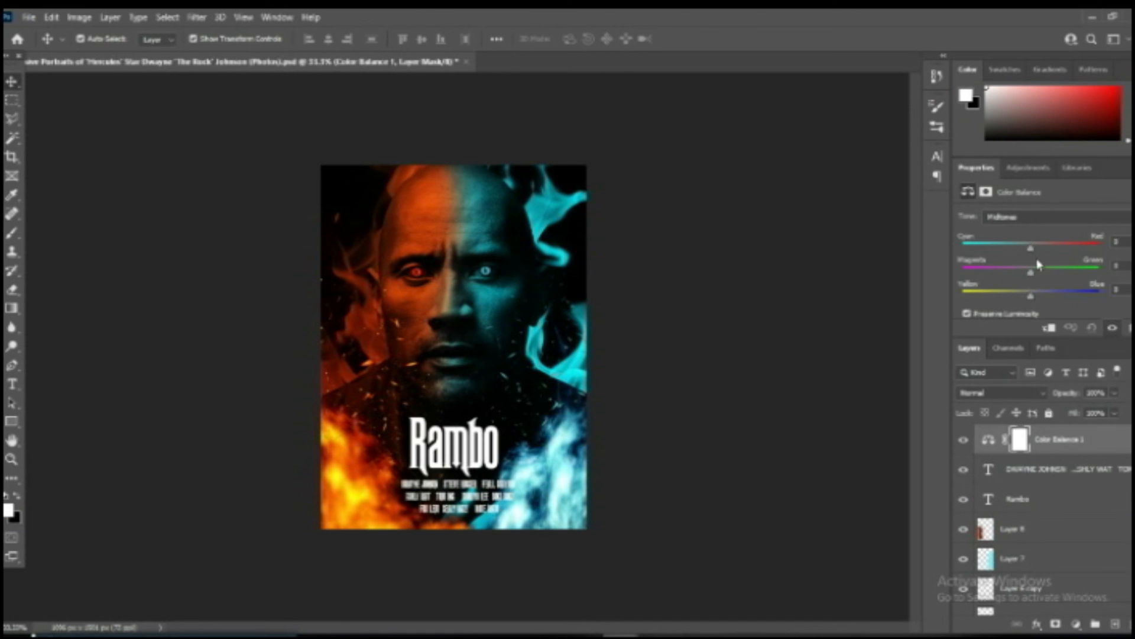
{"action": "left_click_drag", "start_coordinate": [1062, 273], "coordinate": [983, 263]}
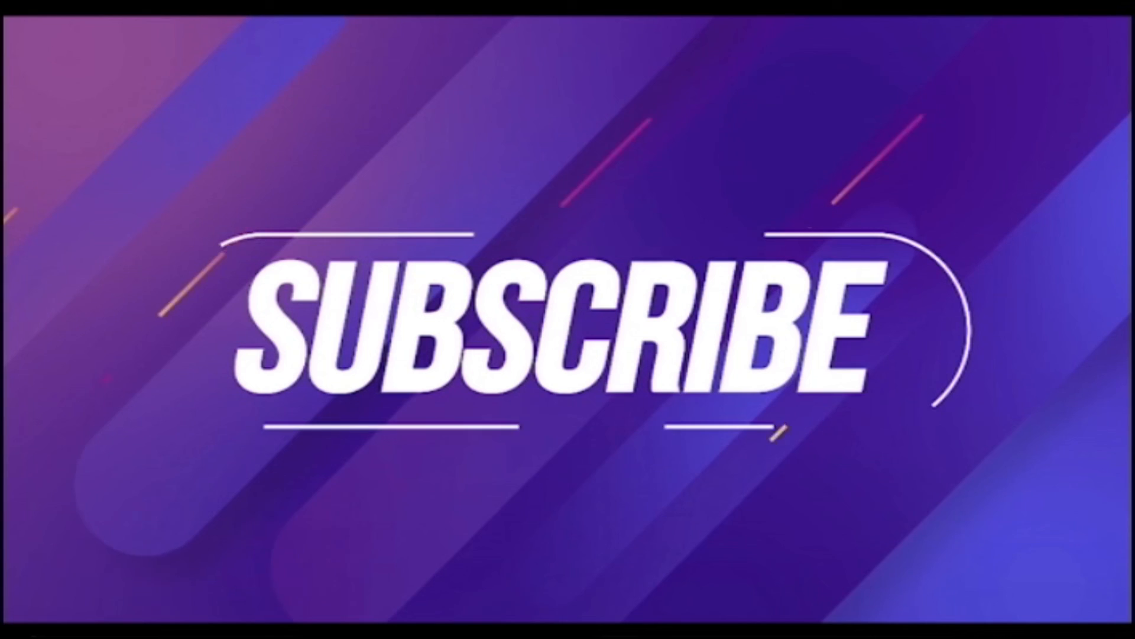